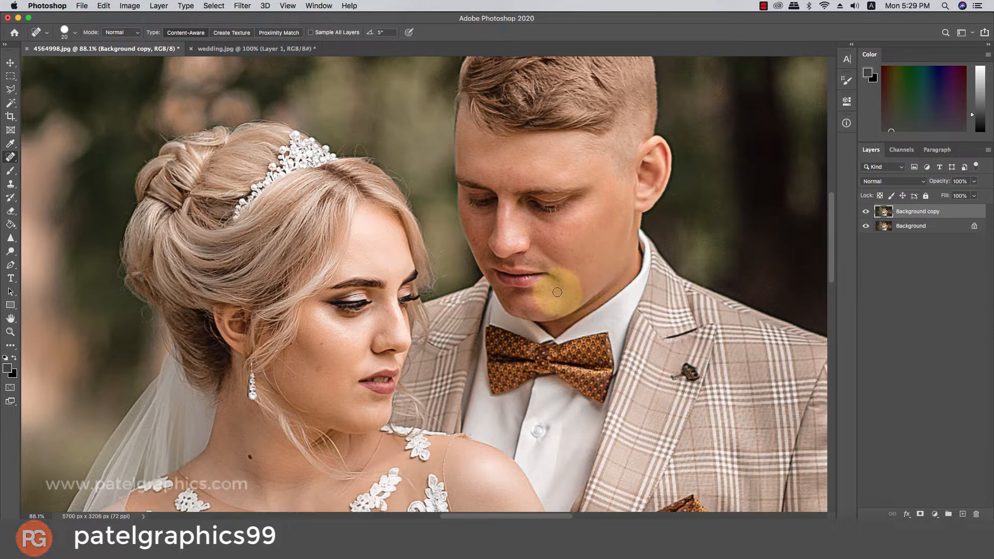
Remove the blemishes on the groom's cheek with the healing brush at about 20 px
key("bracketleft")
left_click(555, 249)
key("bracketright")
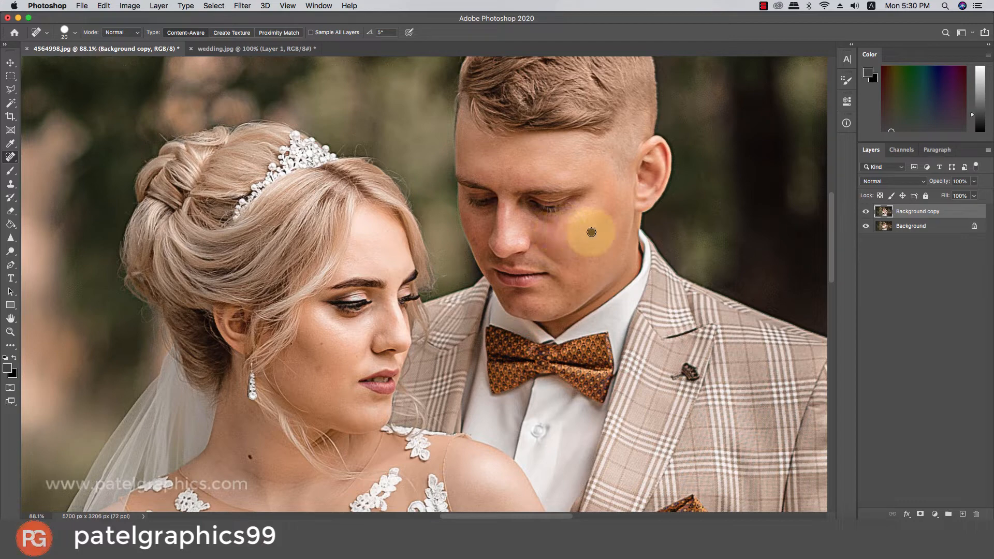
key("bracketleft")
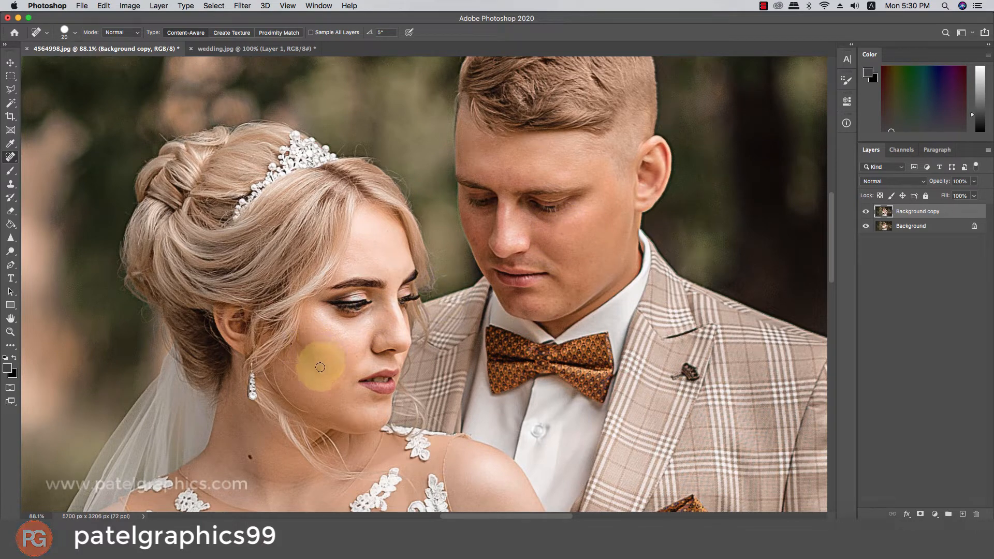
Heal the spots on the bride's cheek and the dark mole on her neck, using a slightly larger brush
key("bracketright")
scroll(337, 347, "down", 1)
scroll(337, 347, "down", 3)
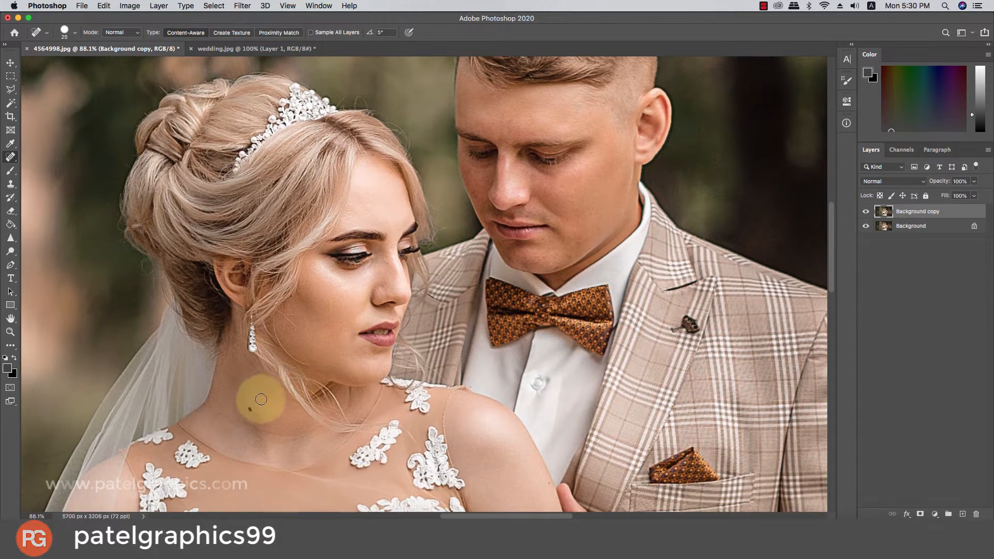
key("bracketright")
left_click(251, 409)
Heal the skin along the bride's nose bridge with a 15 px brush
scroll(419, 223, "up", 2)
key("bracketleft")
key("bracketleft")
left_click_drag(406, 264, 387, 284)
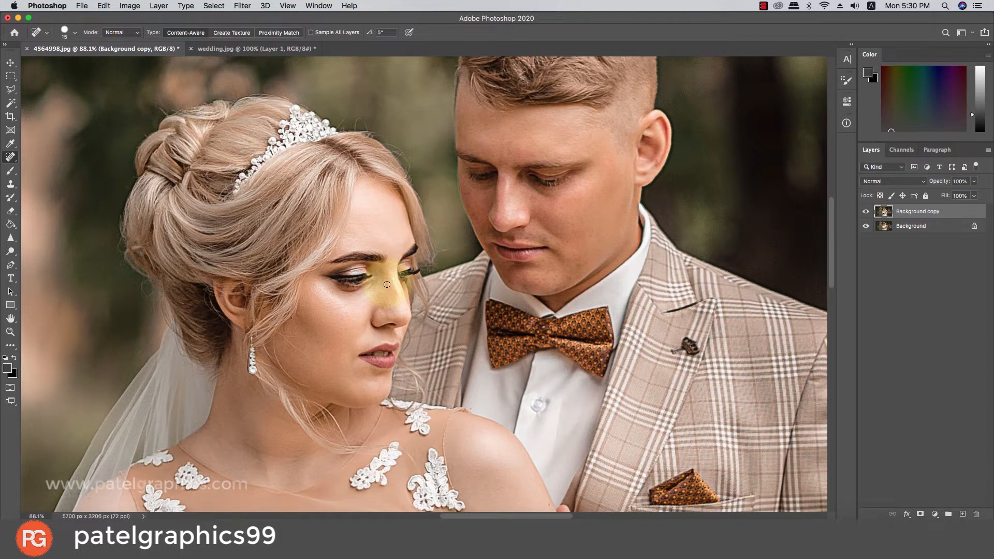
Heal the remaining blemishes on the groom's forehead, chin and cheek
mouse_move(510, 174)
left_mouse_down()
mouse_move(503, 206)
mouse_move(467, 214)
left_mouse_up()
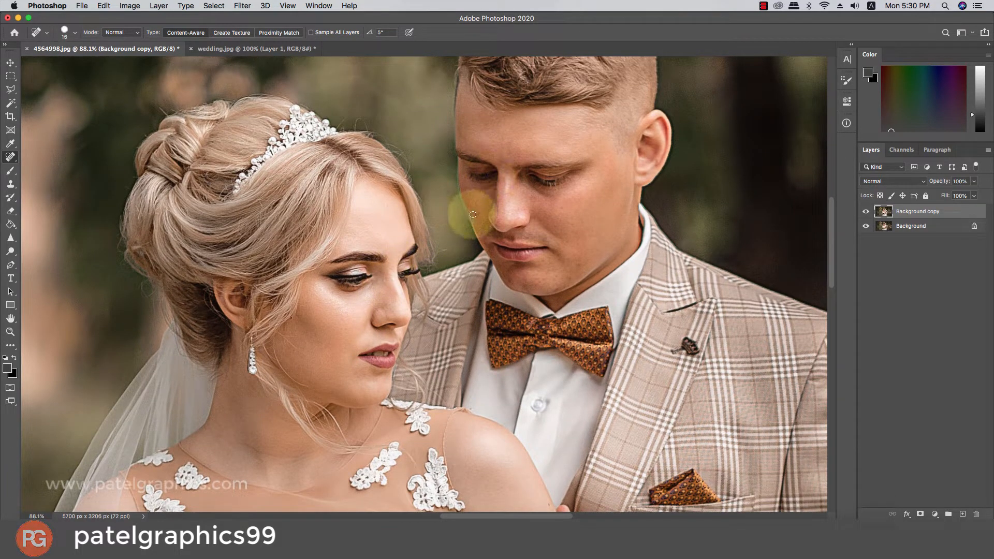
mouse_move(533, 258)
left_mouse_down()
mouse_move(540, 281)
mouse_move(586, 280)
mouse_move(564, 277)
mouse_move(566, 261)
mouse_move(582, 265)
mouse_move(567, 279)
left_mouse_up()
key("bracketright")
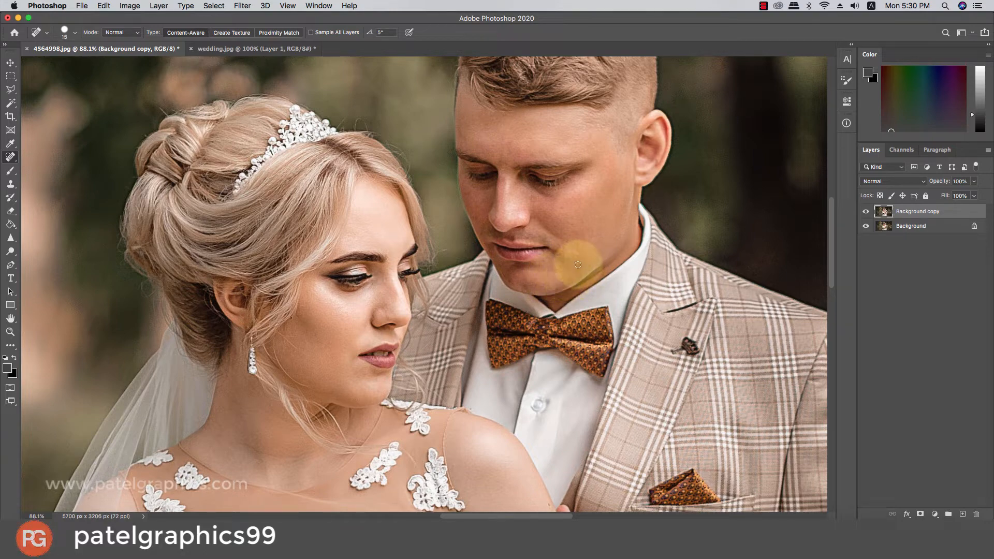
key("bracketleft")
left_click(564, 211)
left_click(581, 223)
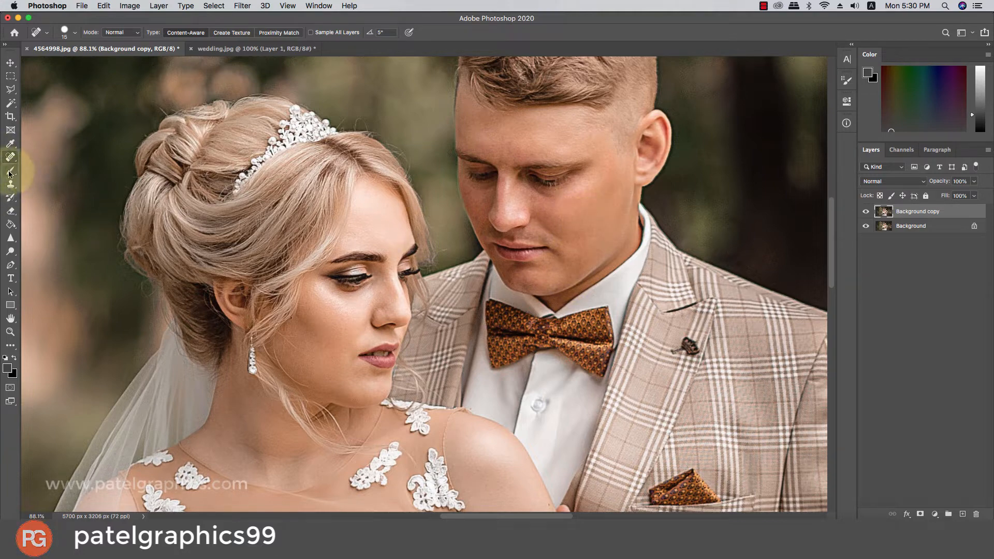
Switch to the Mixer Brush, reduce its size to 15 px, and undo the trial stroke on the groom's nose
left_click_drag(11, 171, 43, 200)
left_click(41, 199)
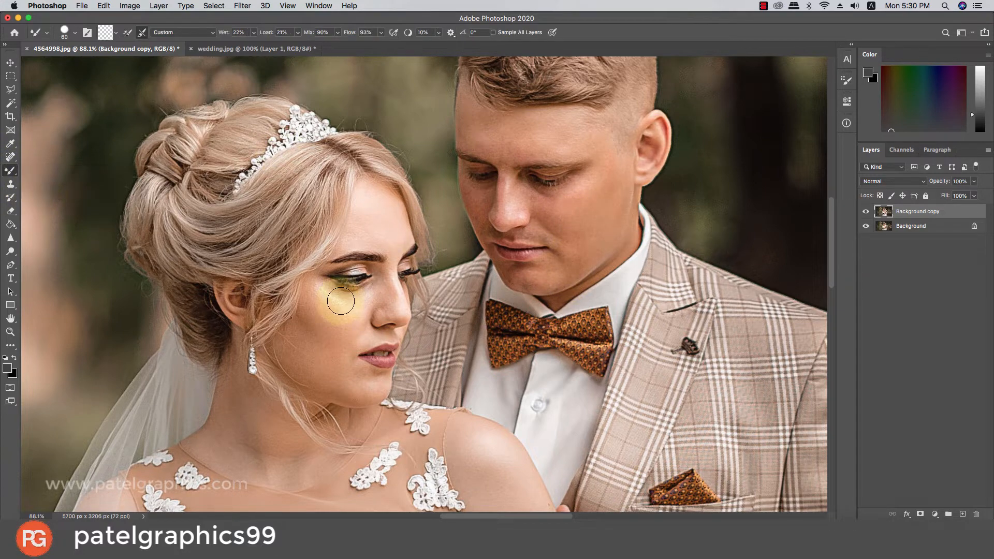
key("bracketleft")
key("bracketleft")
key("bracketleft")
key("bracketleft")
key("bracketleft")
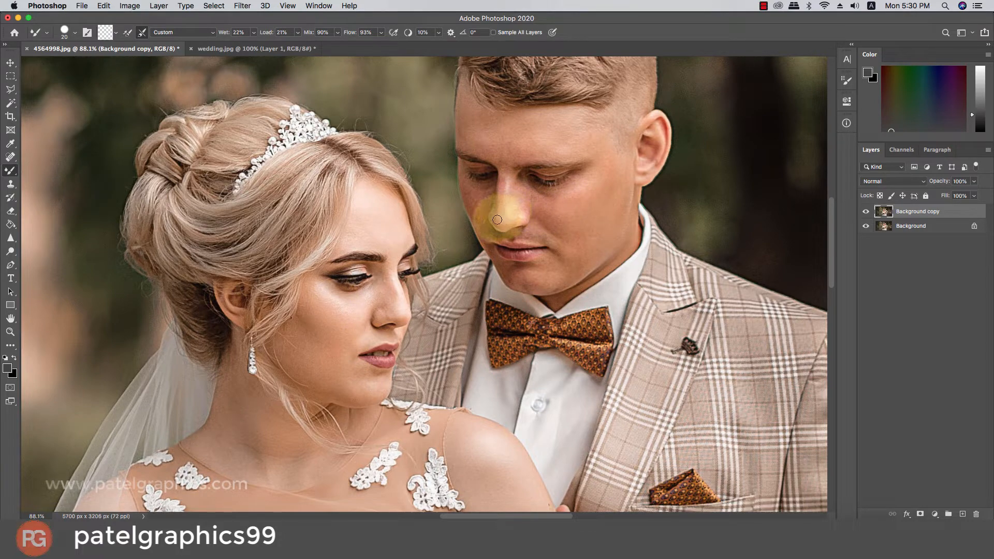
key("bracketleft")
key("super+z")
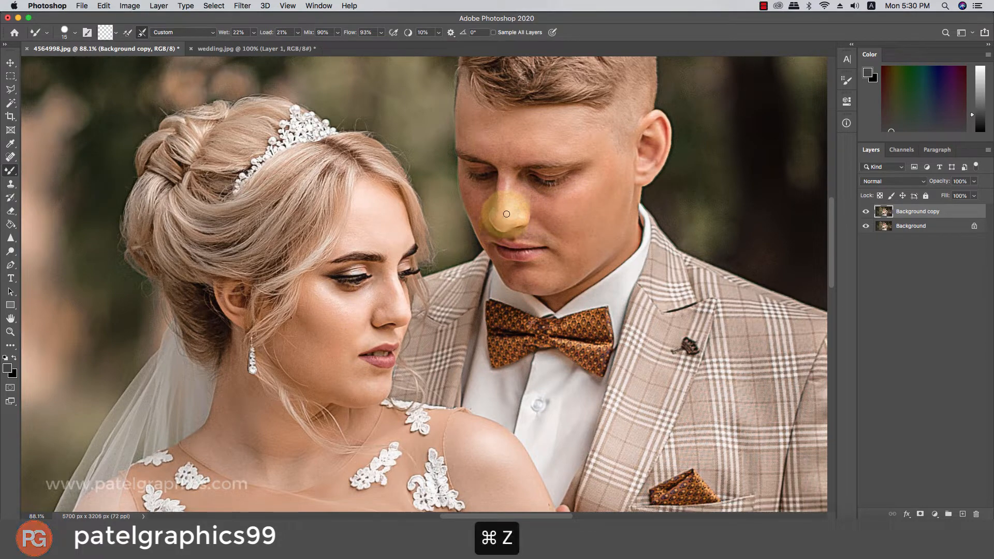
Choose the Soft Round brush tip and blend the skin on the groom's nose at about 30 px
right_click(517, 212)
left_click(545, 309)
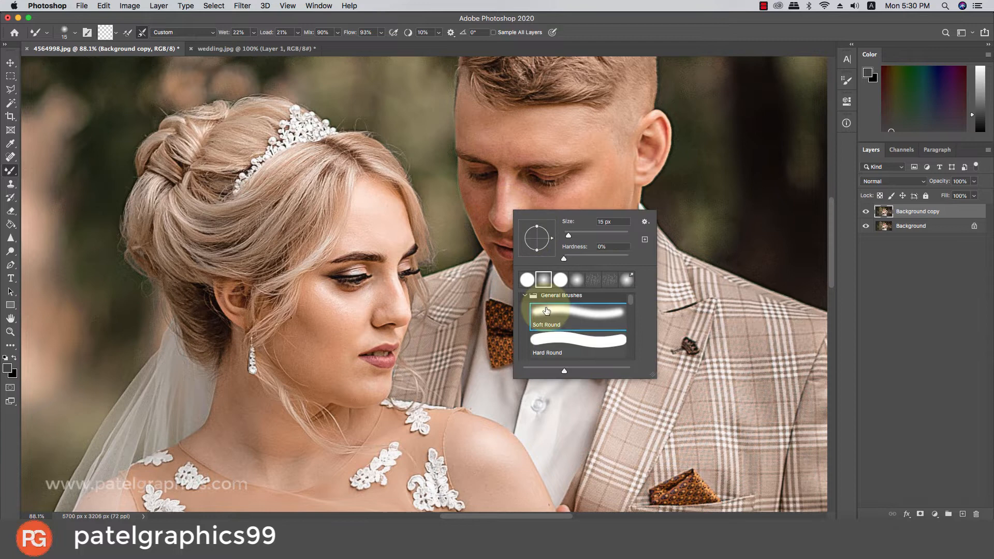
left_click(501, 201)
key("bracketright")
key("bracketright")
key("bracketright")
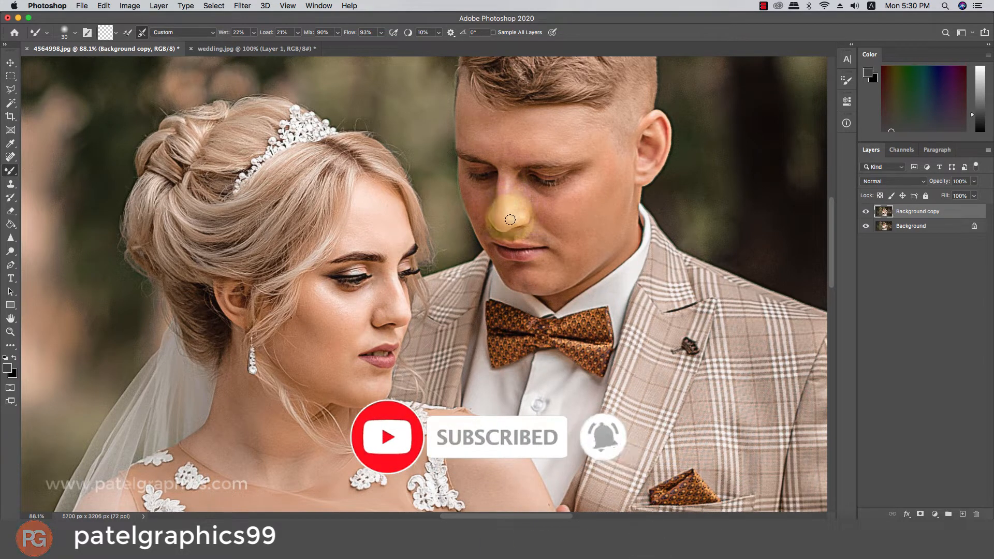
key("bracketleft")
key("bracketleft")
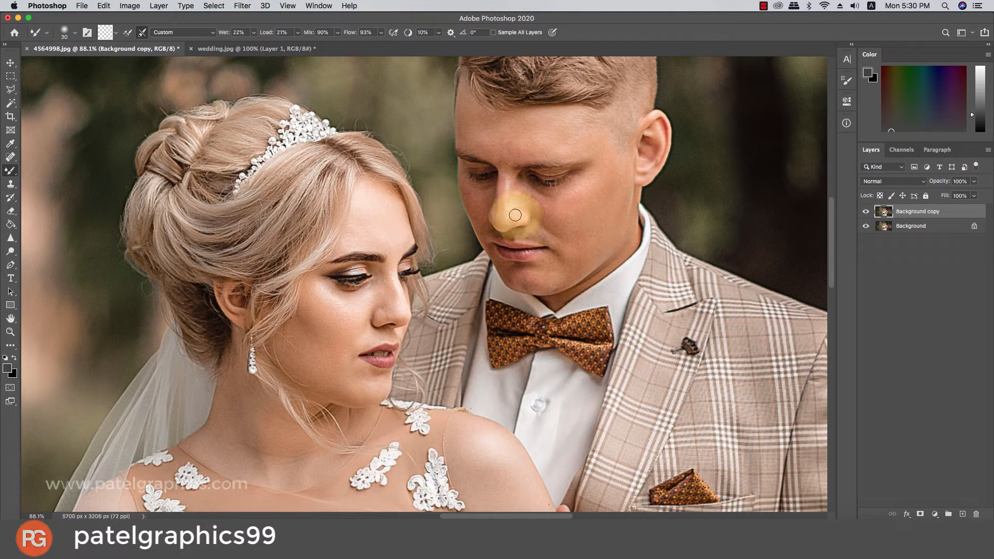
key("bracketleft")
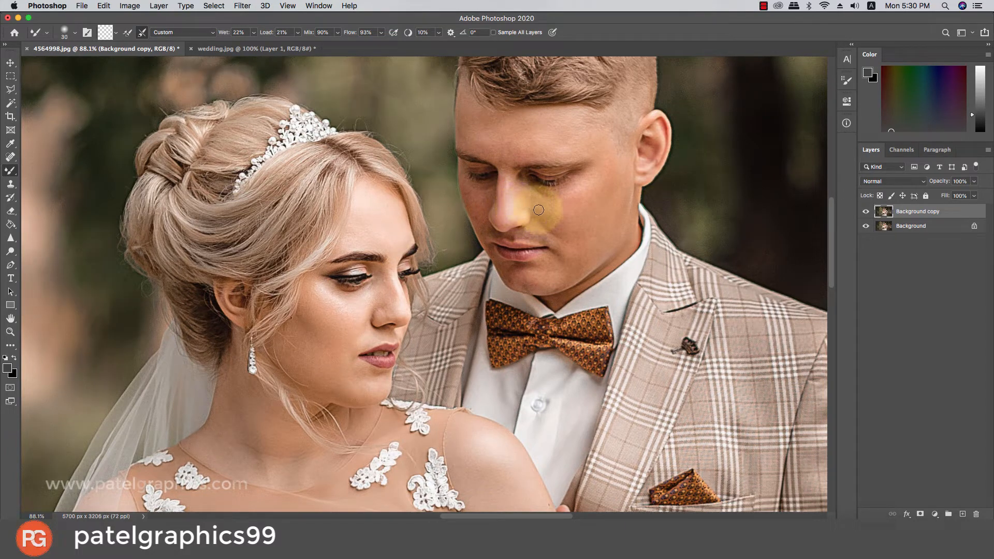
Smooth the skin on the groom's cheek and the rest of his face with the Mixer Brush, varying its size around 40 px
key("bracketright")
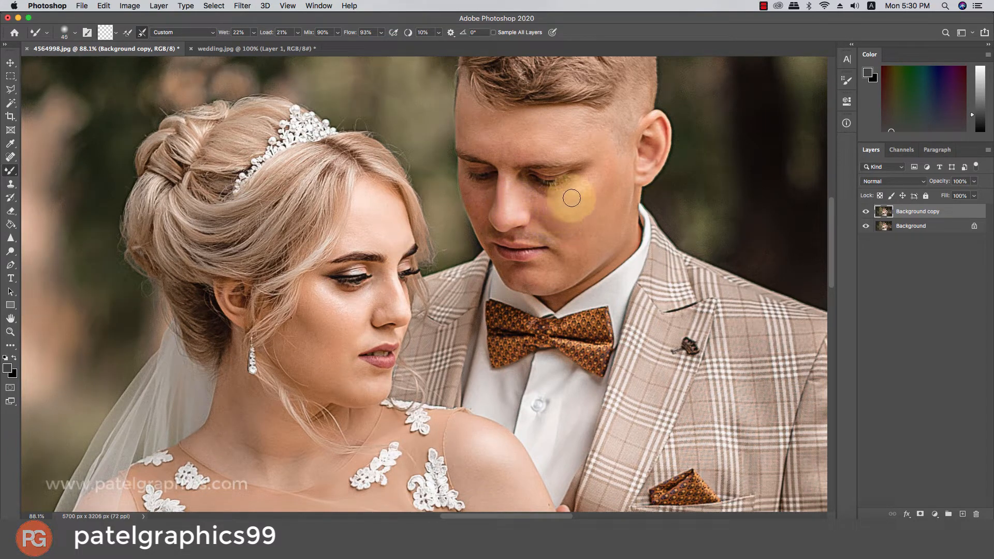
mouse_move(568, 203)
left_mouse_down()
mouse_move(544, 198)
mouse_move(584, 233)
mouse_move(578, 214)
mouse_move(602, 195)
mouse_move(596, 248)
mouse_move(624, 191)
mouse_move(619, 226)
mouse_move(576, 267)
mouse_move(603, 250)
mouse_move(557, 230)
mouse_move(574, 246)
mouse_move(555, 221)
mouse_move(539, 219)
mouse_move(559, 242)
mouse_move(554, 219)
mouse_move(576, 221)
mouse_move(573, 250)
mouse_move(584, 238)
mouse_move(556, 280)
mouse_move(531, 281)
mouse_move(563, 283)
mouse_move(583, 271)
mouse_move(565, 256)
mouse_move(541, 264)
mouse_move(555, 256)
mouse_move(567, 262)
mouse_move(511, 270)
mouse_move(513, 281)
mouse_move(556, 269)
mouse_move(494, 255)
mouse_move(505, 255)
mouse_move(470, 211)
mouse_move(476, 221)
mouse_move(487, 197)
mouse_move(466, 199)
mouse_move(466, 185)
mouse_move(499, 195)
mouse_move(500, 213)
mouse_move(506, 189)
mouse_move(492, 165)
mouse_move(540, 205)
mouse_move(532, 184)
mouse_move(539, 224)
mouse_move(515, 207)
mouse_move(525, 174)
mouse_move(536, 204)
mouse_move(519, 177)
mouse_move(486, 159)
mouse_move(502, 141)
mouse_move(526, 155)
mouse_move(575, 146)
mouse_move(594, 155)
left_mouse_up()
key("bracketleft")
key("bracketright")
key("bracketleft")
key("bracketright")
key("bracketleft")
key("bracketleft")
key("bracketright")
key("bracketleft")
key("bracketright")
key("bracketleft")
Smooth the groom's forehead with the Mixer Brush at 60 px, reducing the brush for the finer areas
key("bracketright")
key("bracketright")
key("bracketright")
key("bracketright")
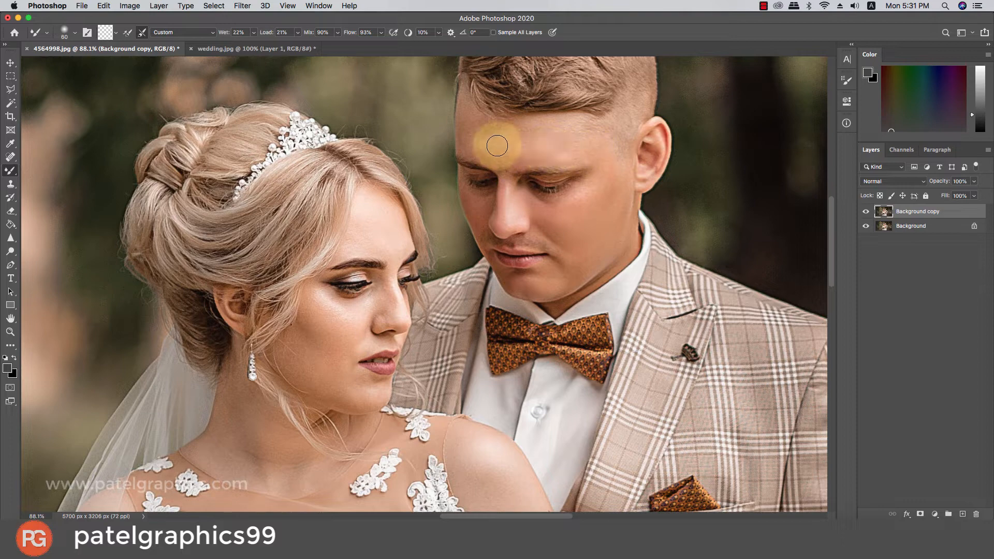
left_click_drag(496, 146, 471, 126)
key("bracketleft")
key("bracketleft")
key("bracketleft")
key("bracketleft")
Blend the skin on the bride's cheek beside her nose with an enlarged Mixer Brush
key("bracketright")
key("bracketright")
key("bracketright")
key("bracketright")
mouse_move(348, 324)
left_mouse_down()
mouse_move(321, 295)
mouse_move(337, 319)
mouse_move(306, 301)
mouse_move(328, 355)
mouse_move(299, 350)
mouse_move(344, 394)
mouse_move(355, 348)
mouse_move(376, 322)
left_mouse_up()
Smooth the skin on the bride's nose with the Mixer Brush at about 30 px
key("bracketleft")
key("bracketleft")
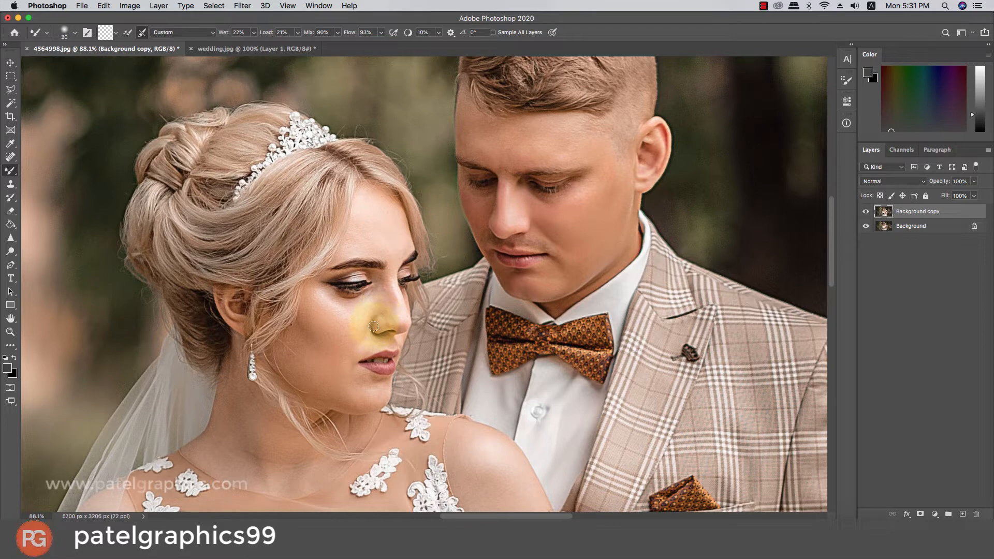
mouse_move(402, 315)
left_mouse_down()
mouse_move(387, 288)
mouse_move(363, 317)
mouse_move(387, 297)
mouse_move(384, 285)
mouse_move(394, 319)
mouse_move(379, 327)
mouse_move(387, 318)
left_mouse_up()
key("bracketleft")
Smooth the bride's upper cheek and forehead with the Mixer Brush at about 60 px
key("bracketright")
key("bracketright")
key("bracketright")
key("bracketright")
mouse_move(368, 325)
left_mouse_down()
mouse_move(315, 298)
mouse_move(307, 349)
mouse_move(321, 345)
mouse_move(360, 231)
left_mouse_up()
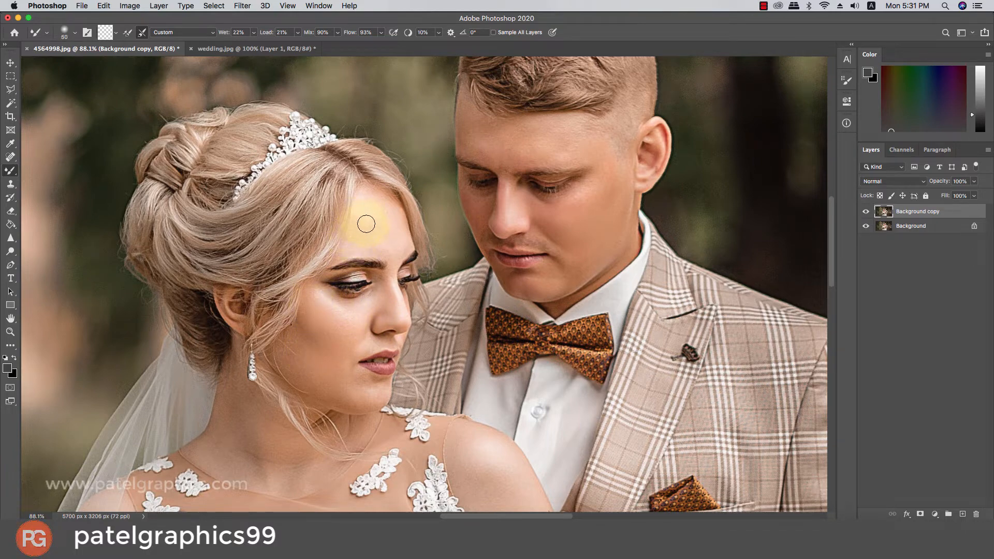
mouse_move(393, 222)
left_mouse_down()
mouse_move(387, 250)
mouse_move(363, 238)
mouse_move(364, 213)
mouse_move(435, 262)
left_mouse_up()
Compare the whole retouched photo with the original by toggling the visibility of the Background copy layer
scroll(433, 262, "down", 3)
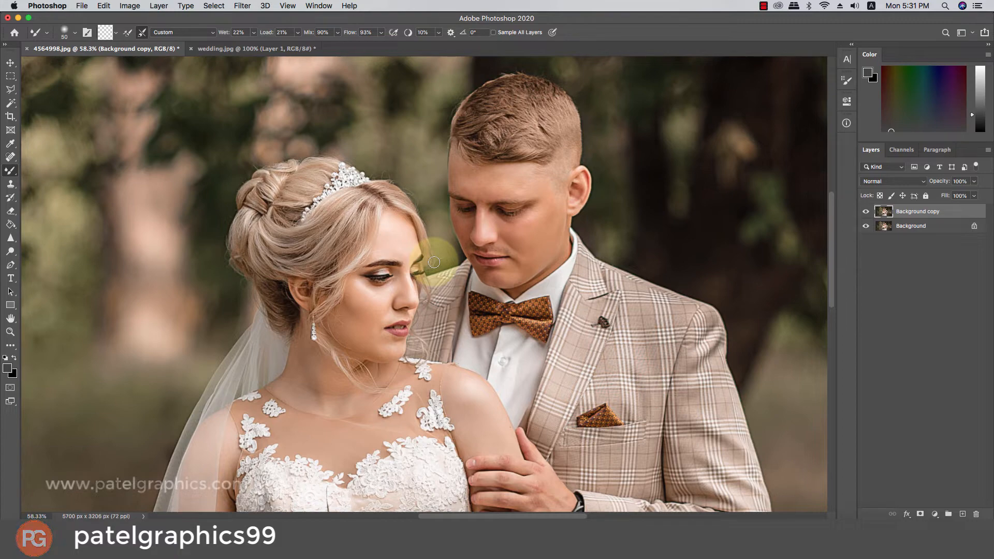
scroll(433, 260, "down", 4)
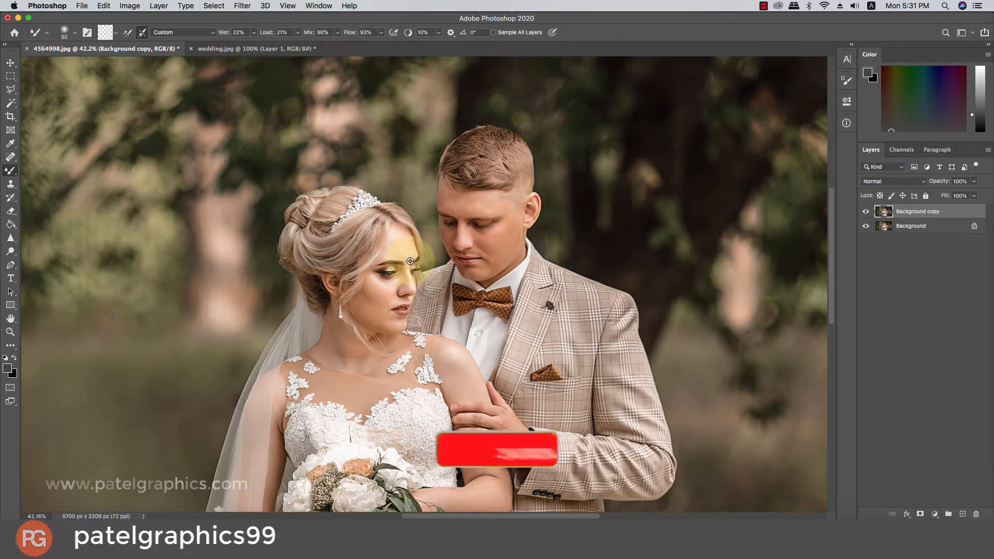
scroll(431, 255, "down", 3)
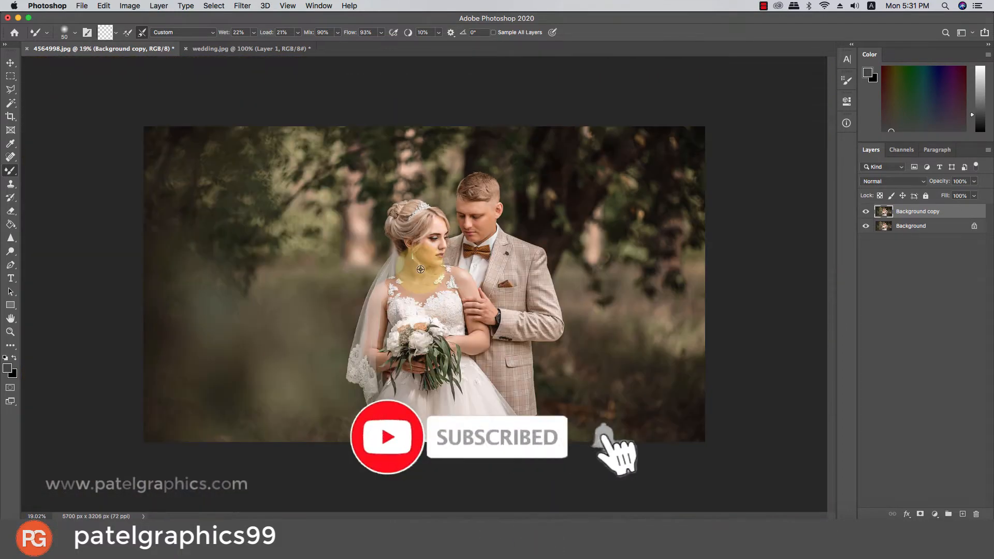
scroll(421, 269, "up", 1)
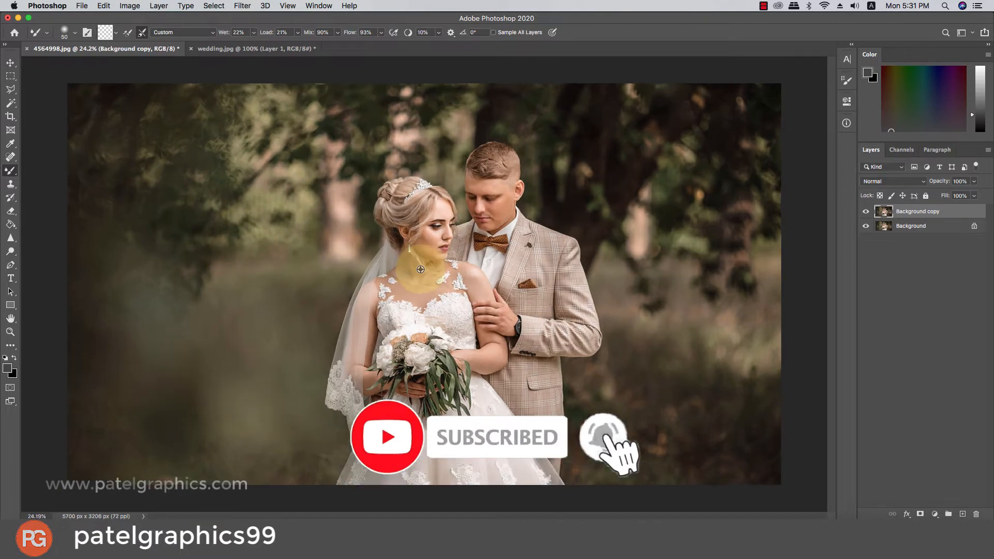
left_click(864, 213)
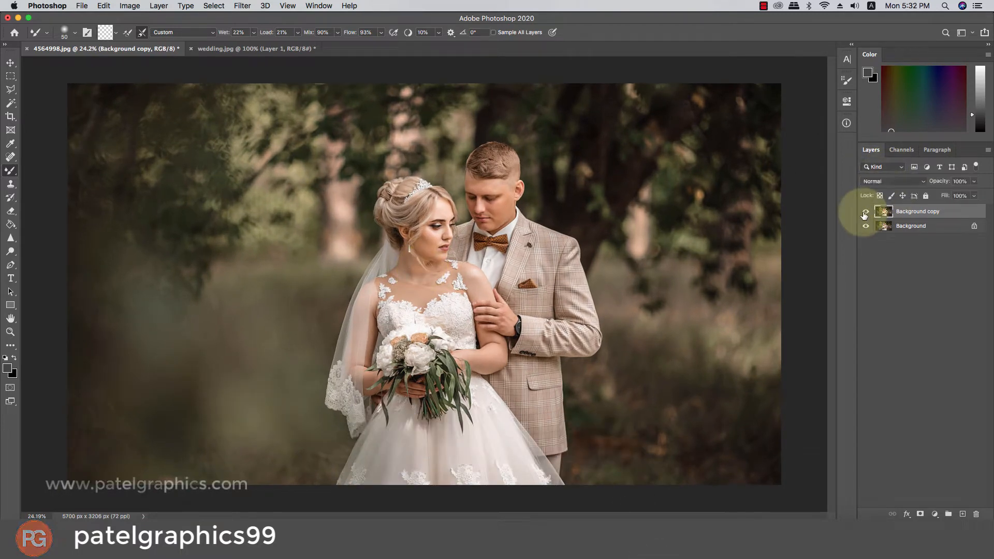
Duplicate the Background copy layer and open the Camera Raw Filter on the duplicate
key("super+j")
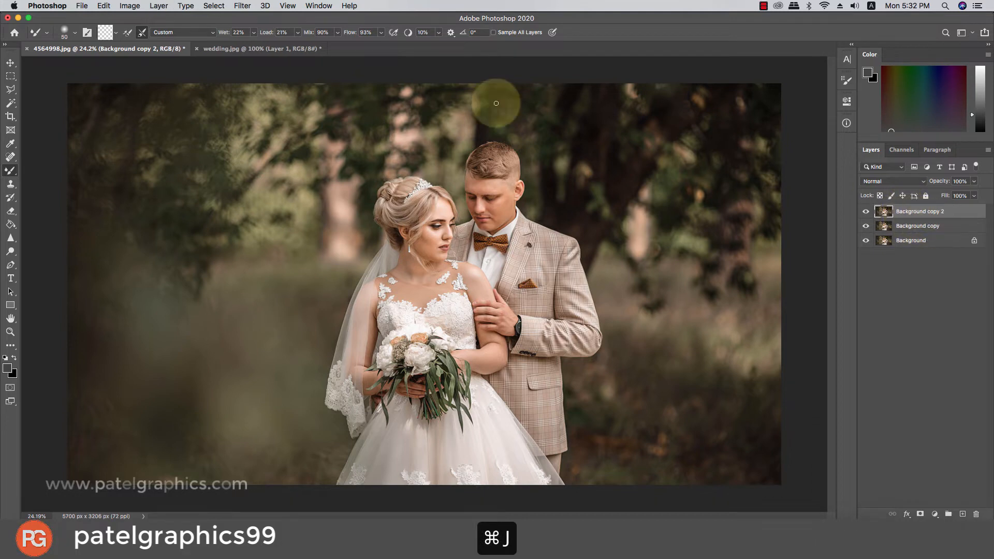
left_click(242, 6)
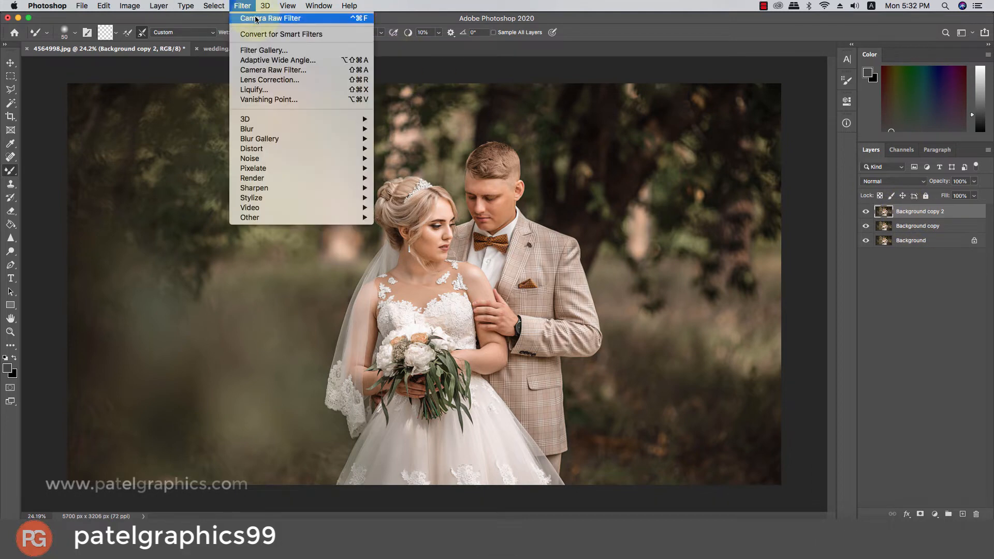
left_click(282, 72)
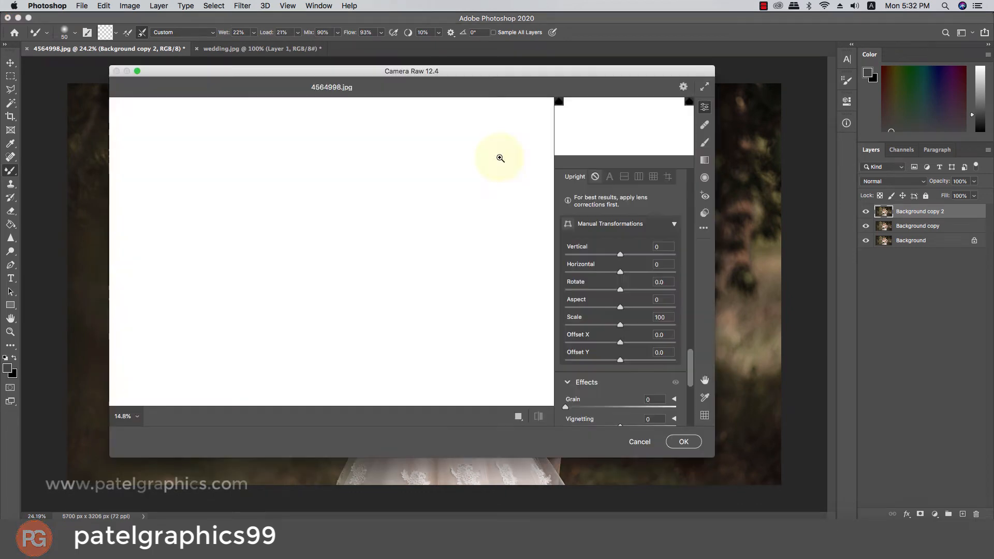
Apply the Auto tone adjustment in Camera Raw and set Vibrance to +42
left_click_drag(689, 359, 684, 167)
left_click(642, 181)
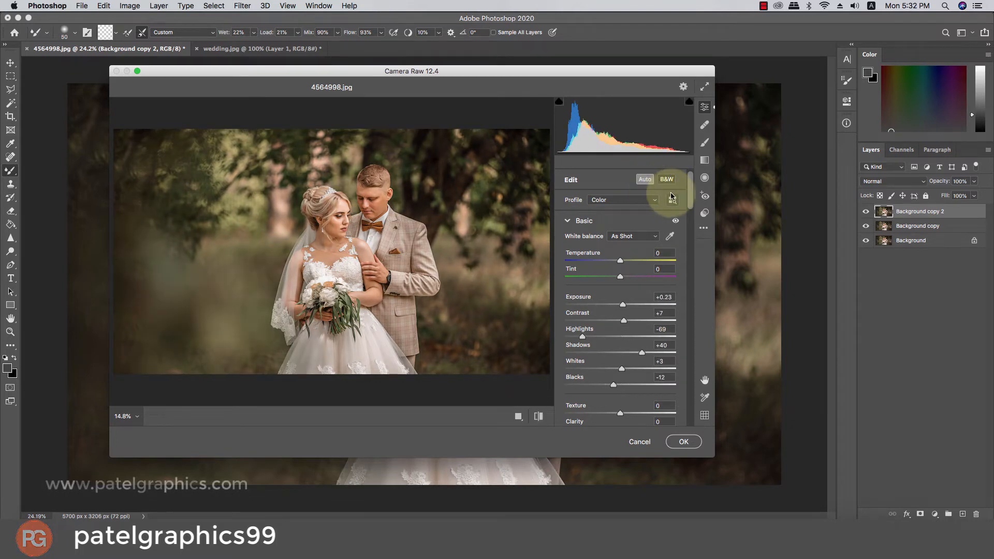
scroll(624, 250, "down", 3)
scroll(621, 269, "down", 3)
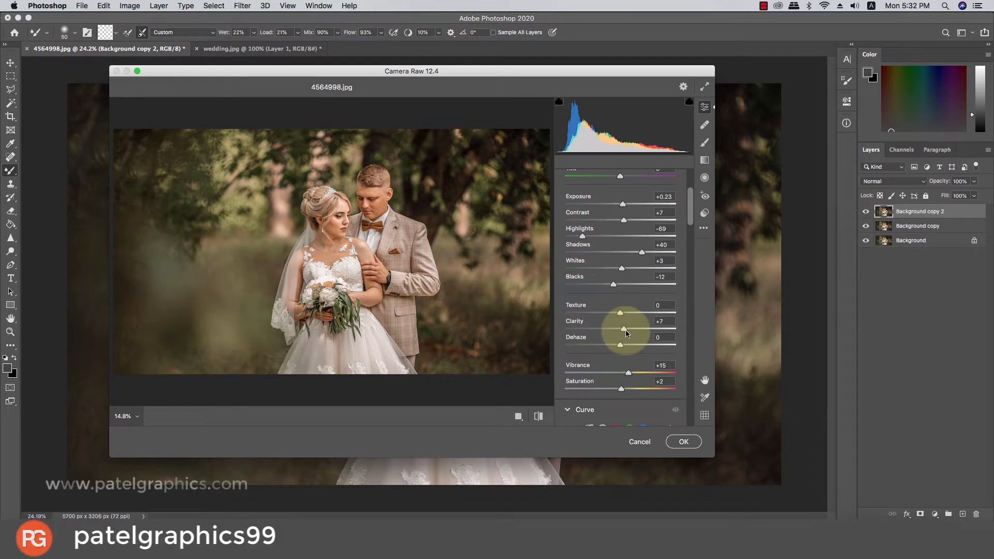
left_click(625, 330)
scroll(630, 324, "down", 3)
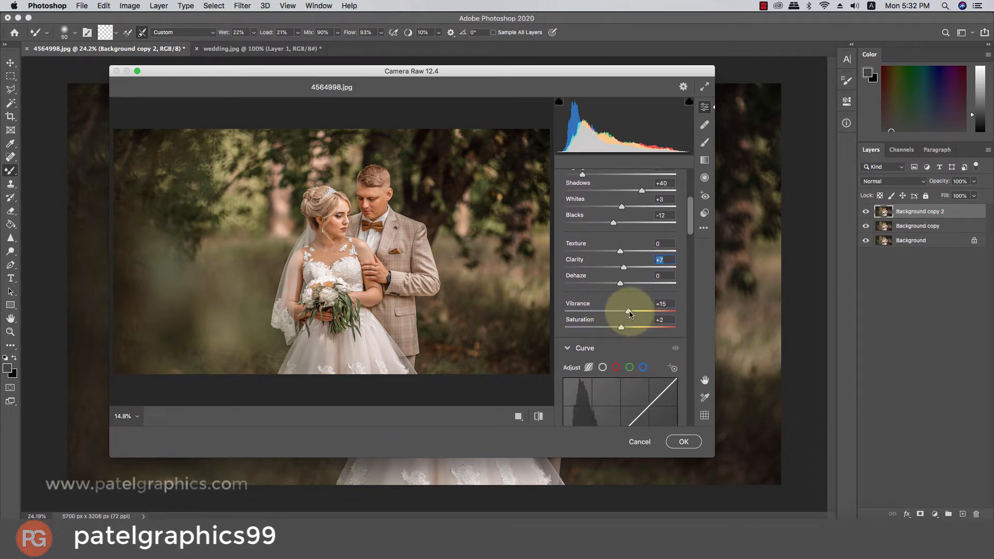
left_click_drag(629, 314, 643, 315)
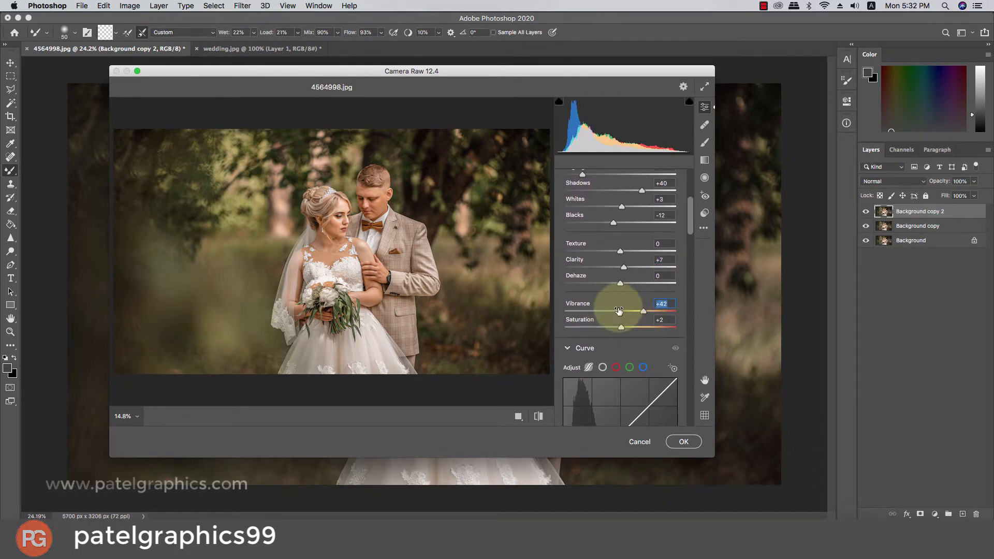
Set Noise Reduction to 23 in the Camera Raw detail settings
scroll(620, 311, "down", 8)
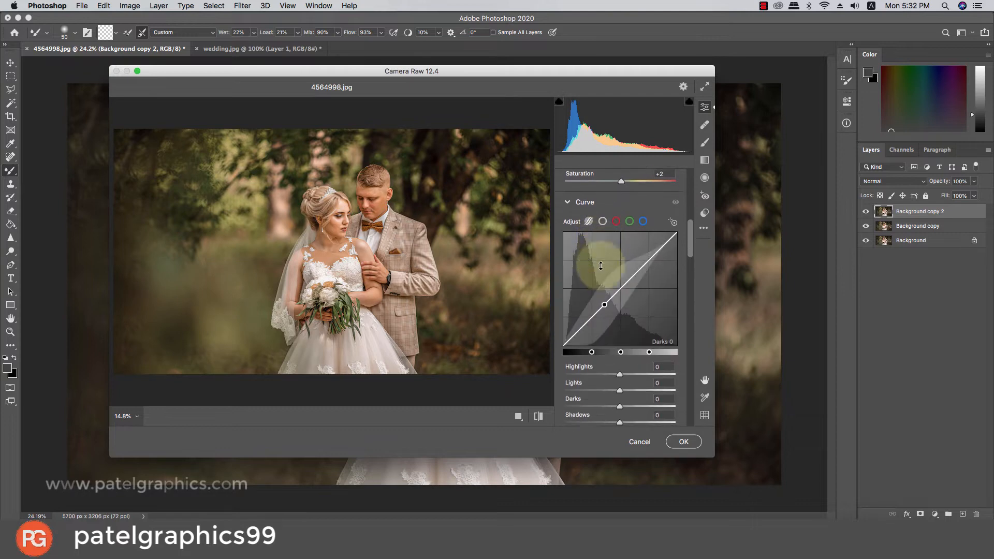
scroll(601, 265, "down", 5)
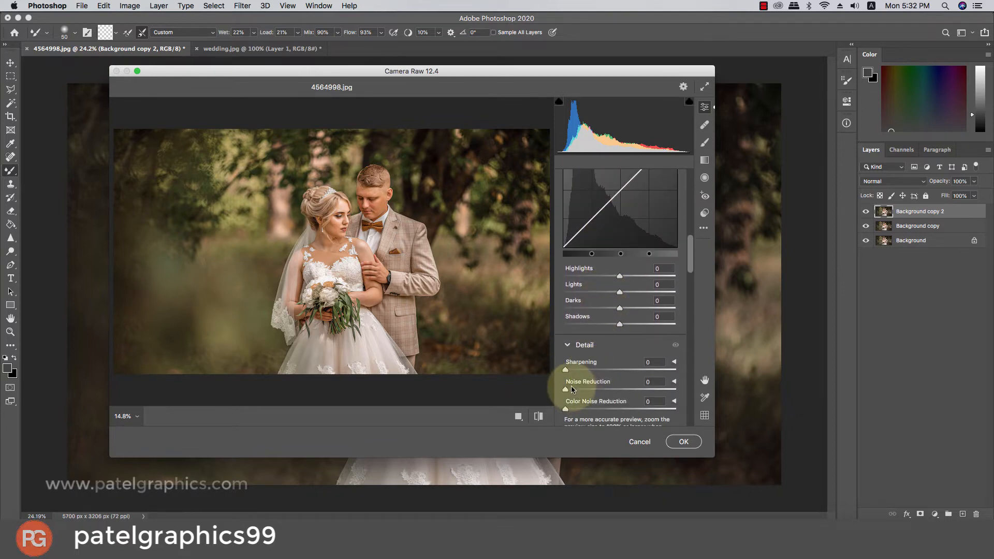
left_click_drag(571, 393, 590, 389)
Lower the Color Mixer saturation to -56 for Yellows and -47 for Greens
scroll(610, 329, "down", 7)
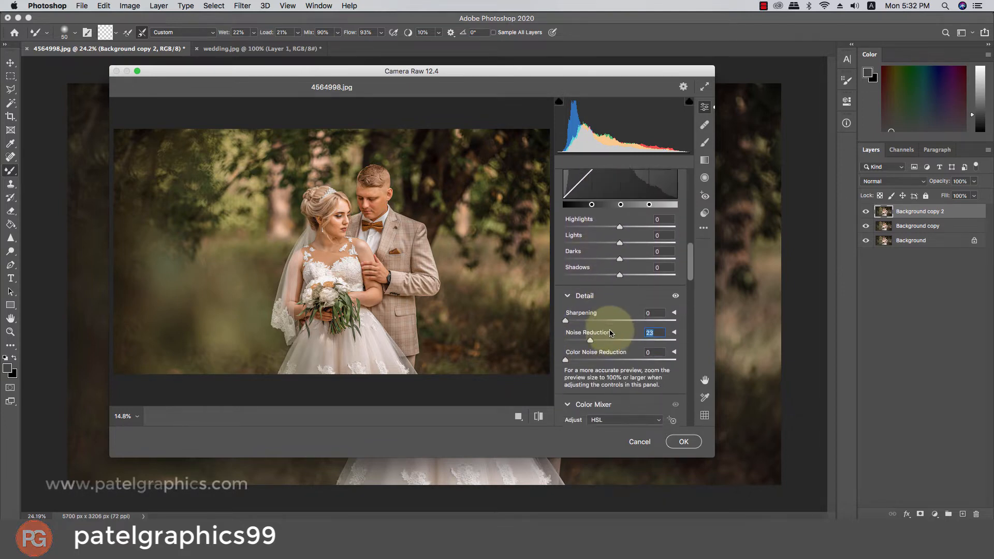
scroll(685, 279, "down", 8)
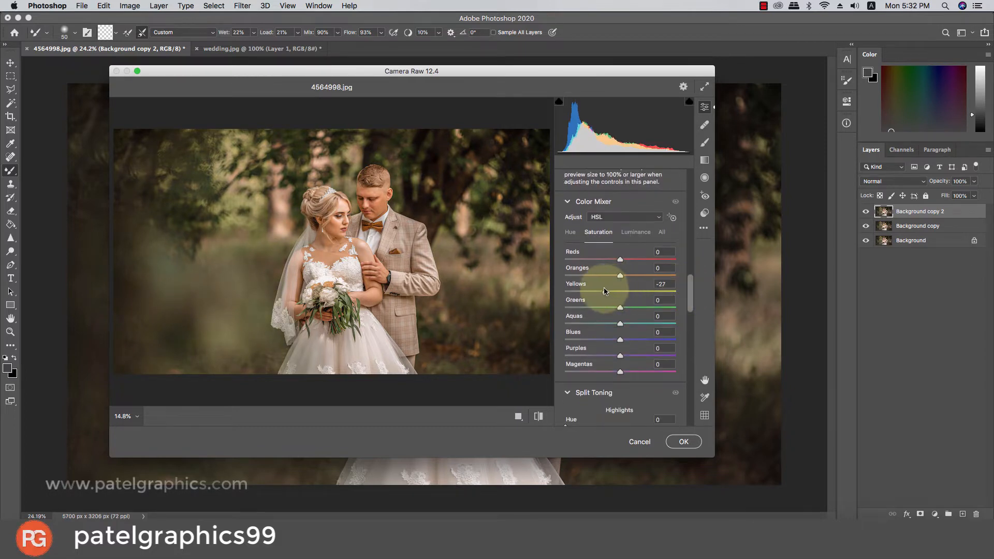
left_click_drag(604, 291, 583, 304)
left_click(598, 308)
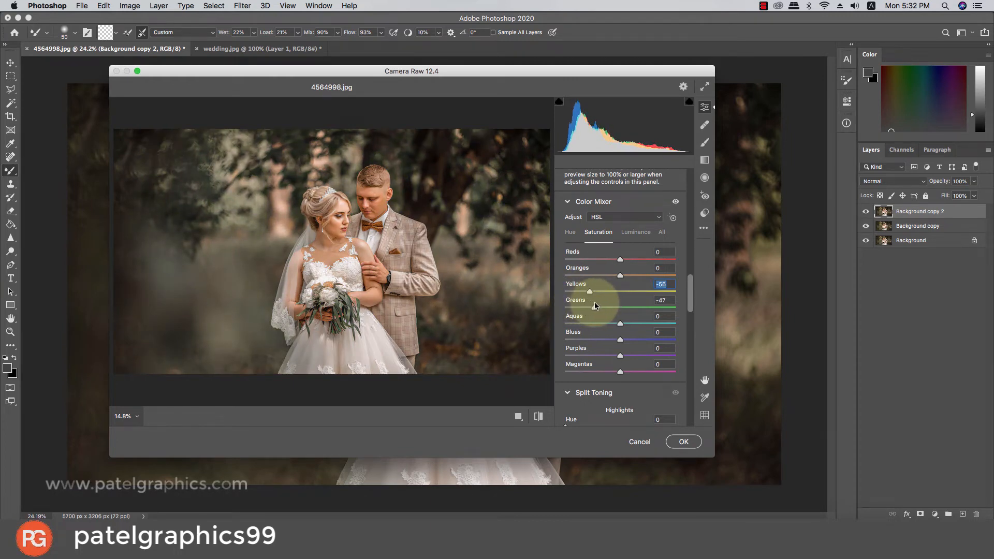
Shift the Color Mixer hue to -35 for Yellows and -80 for Greens
left_click(569, 231)
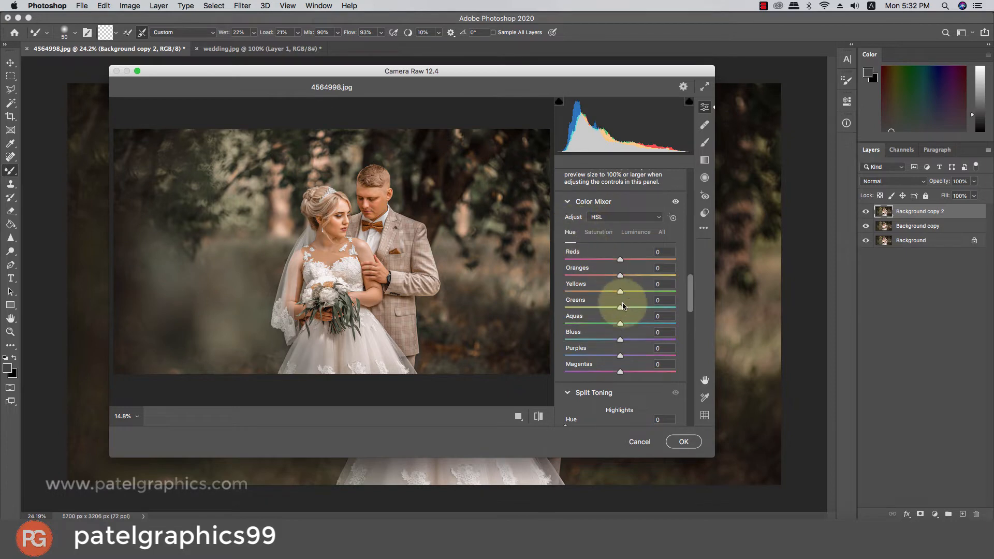
mouse_move(613, 309)
left_mouse_down()
mouse_move(555, 307)
mouse_move(576, 307)
mouse_move(566, 295)
mouse_move(600, 296)
left_mouse_up()
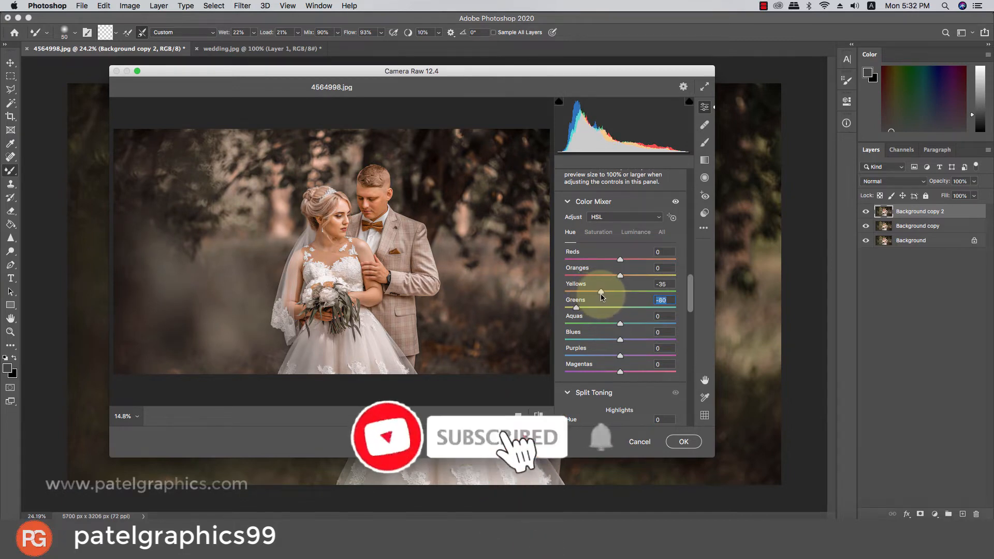
Set the Color Mixer luminance to +13 for Oranges, +13 for Yellows and -13 for Greens
left_click(598, 232)
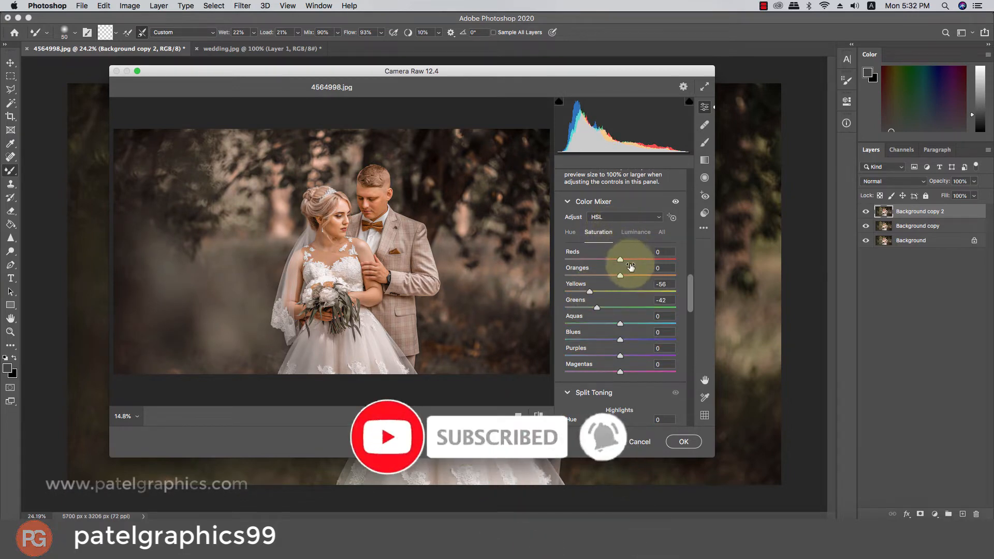
left_click(636, 231)
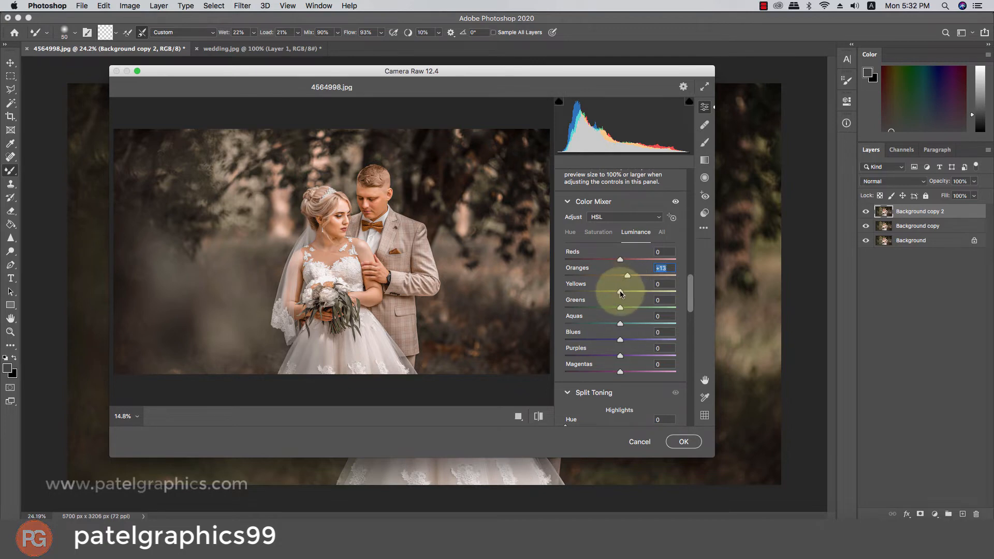
mouse_move(626, 295)
left_mouse_down()
mouse_move(638, 290)
mouse_move(598, 305)
mouse_move(612, 307)
mouse_move(621, 291)
left_mouse_up()
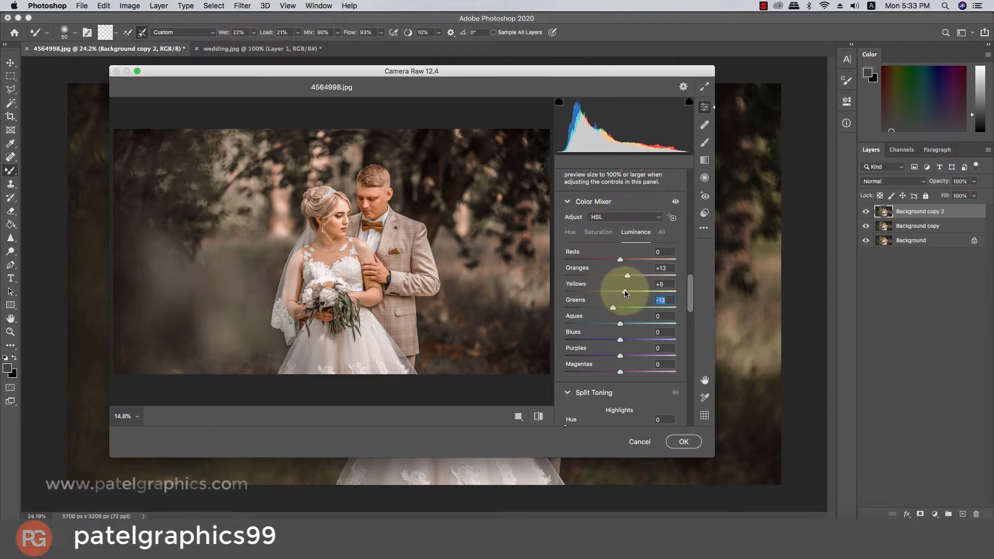
Set the Calibration Blue Primary saturation to +25 and the Effects Vignetting to -13
scroll(623, 292, "down", 6)
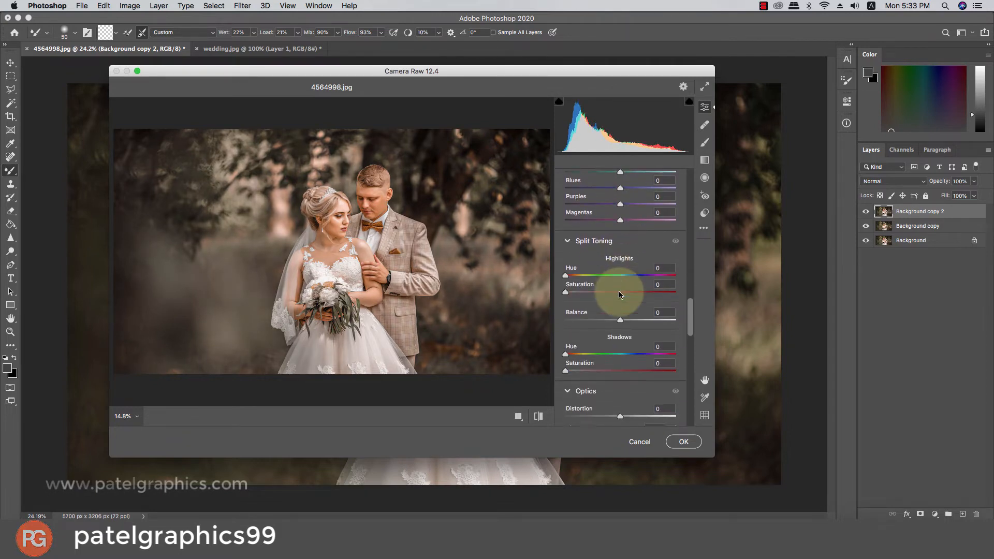
scroll(620, 295, "down", 10)
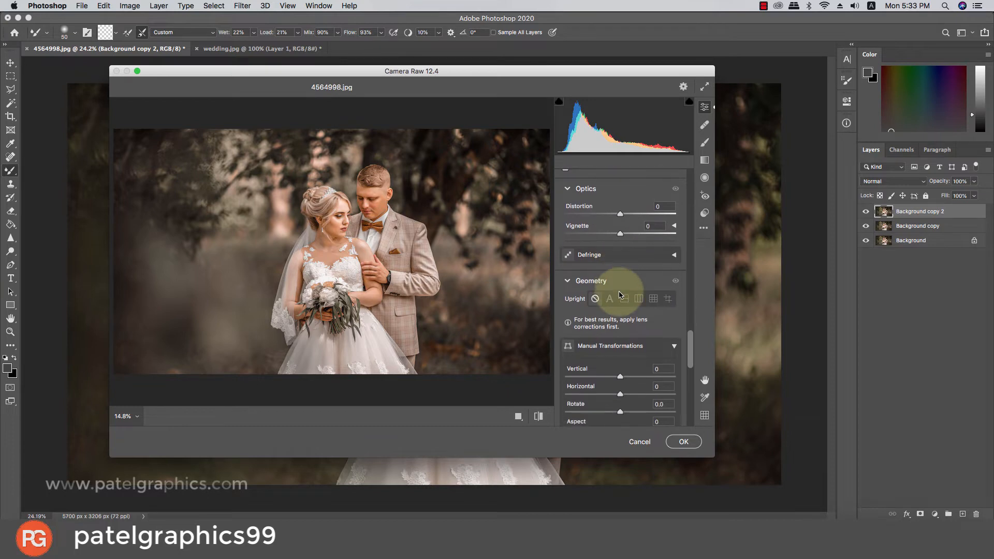
scroll(620, 295, "down", 10)
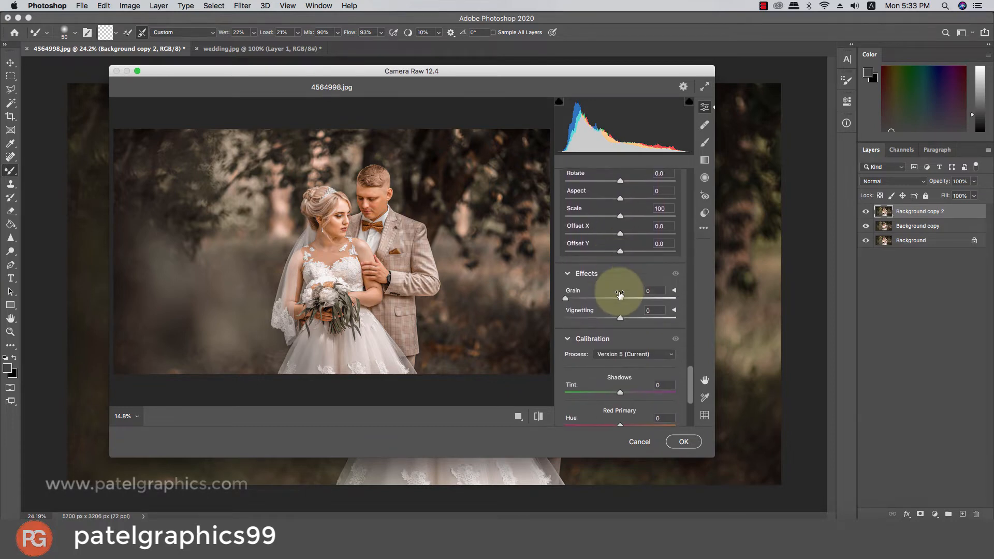
scroll(619, 295, "down", 5)
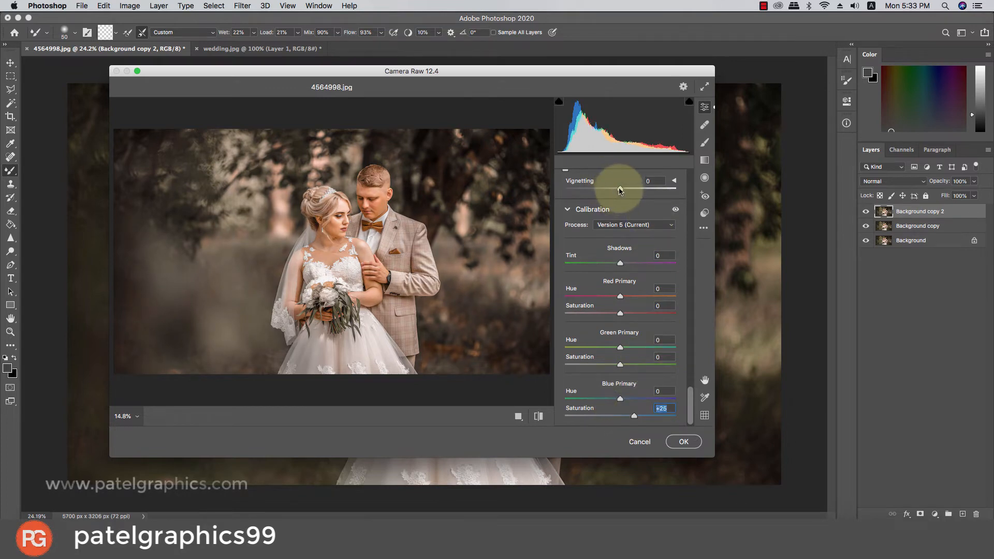
left_click_drag(620, 191, 612, 191)
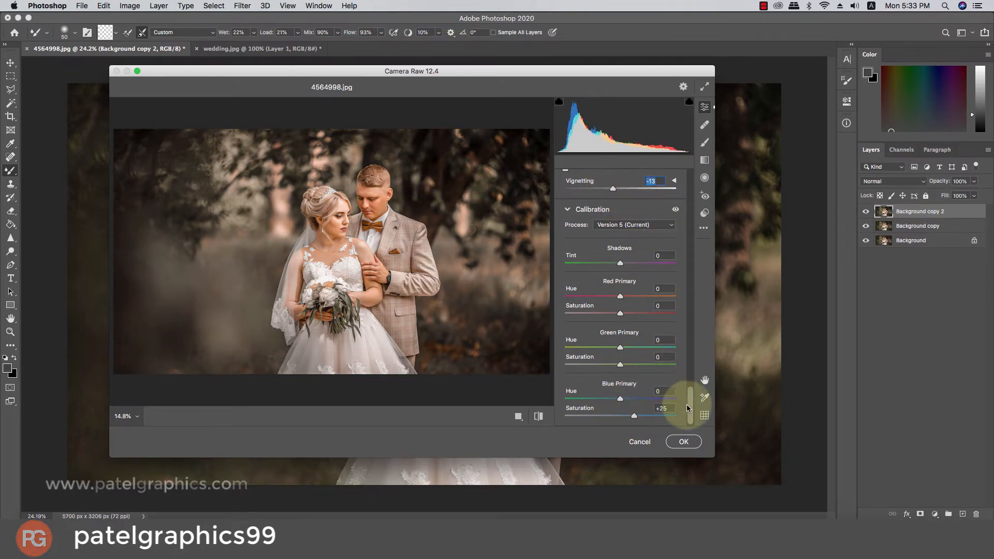
Set Color Mixer luminance to +29 for Reds and +14 for Oranges, and lower the Oranges saturation to -15
left_click_drag(691, 399, 659, 277)
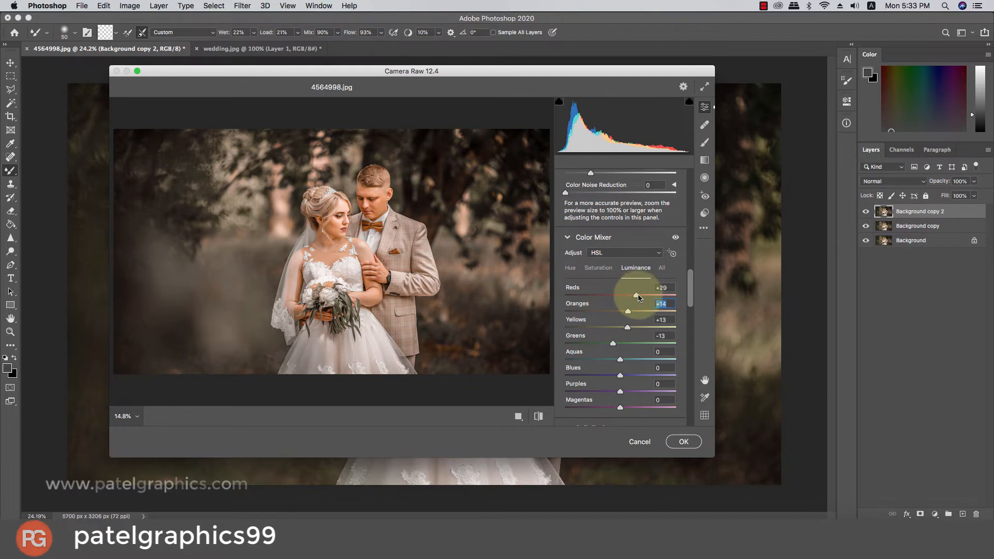
left_click(598, 268)
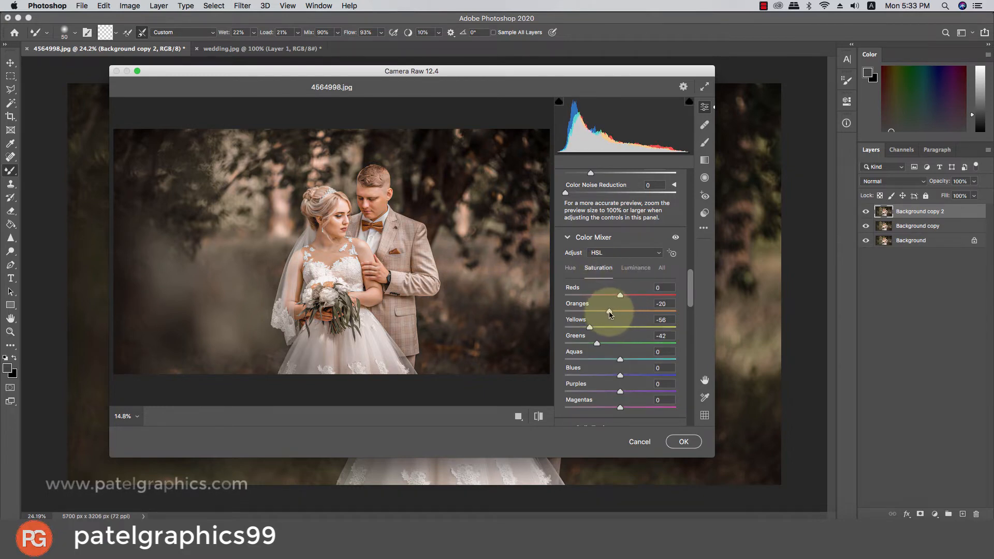
scroll(608, 309, "up", 10)
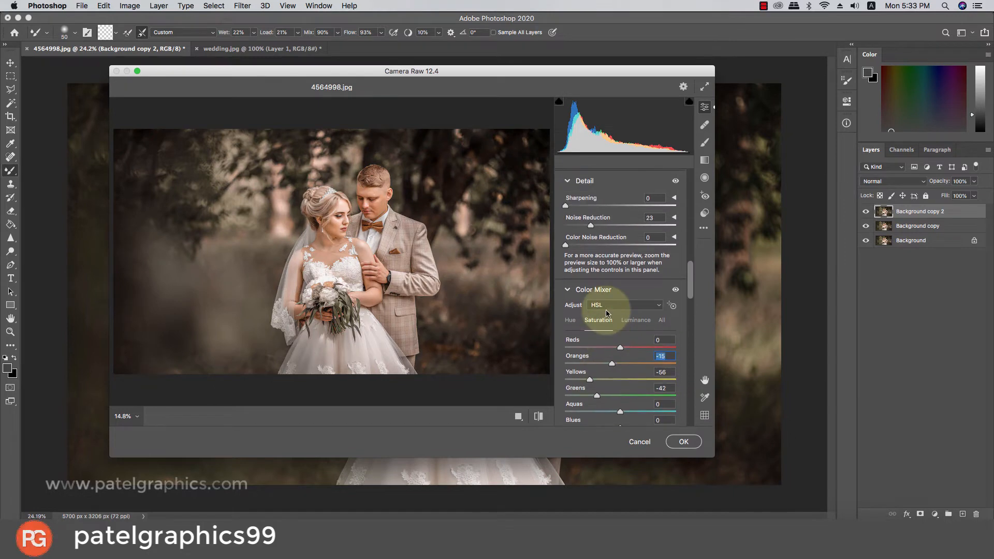
Fine-tune the white balance temperature, apply the Camera Raw Filter and toggle the graded layer's visibility to compare the result
left_click_drag(689, 241, 676, 186)
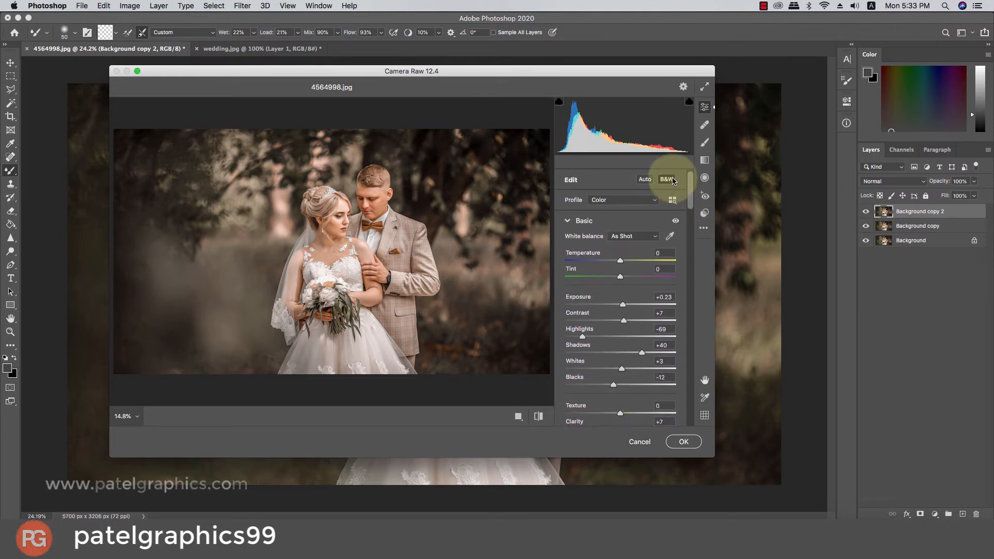
left_click(618, 260)
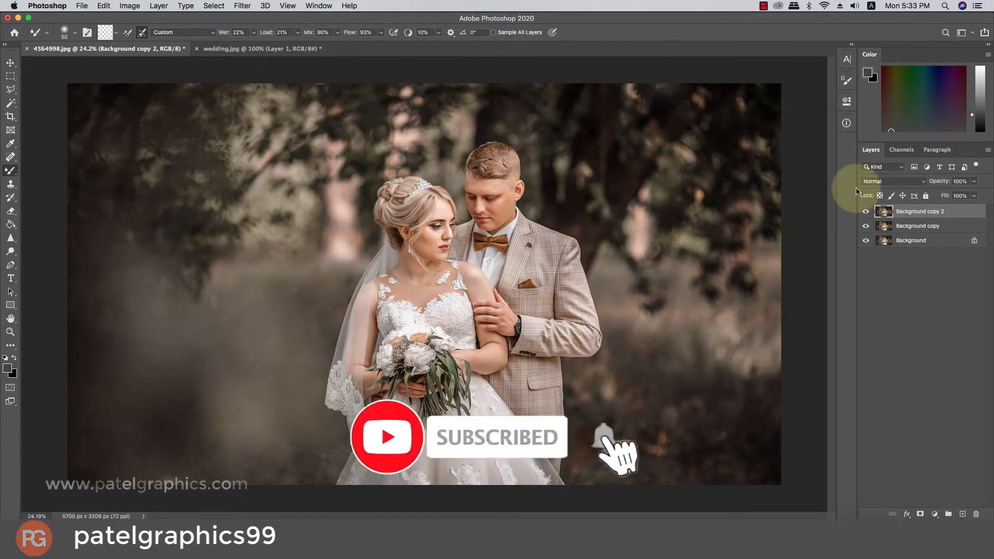
left_click(865, 213)
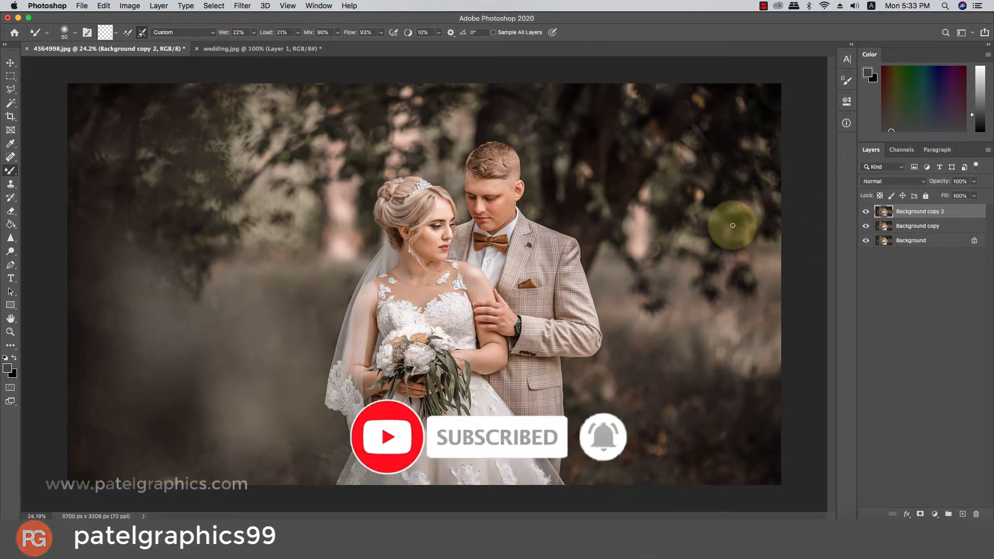
Copy the falling-leaves Layer 1 from wedding.jpg into the 4564998.jpg couple photo
scroll(715, 231, "down", 2)
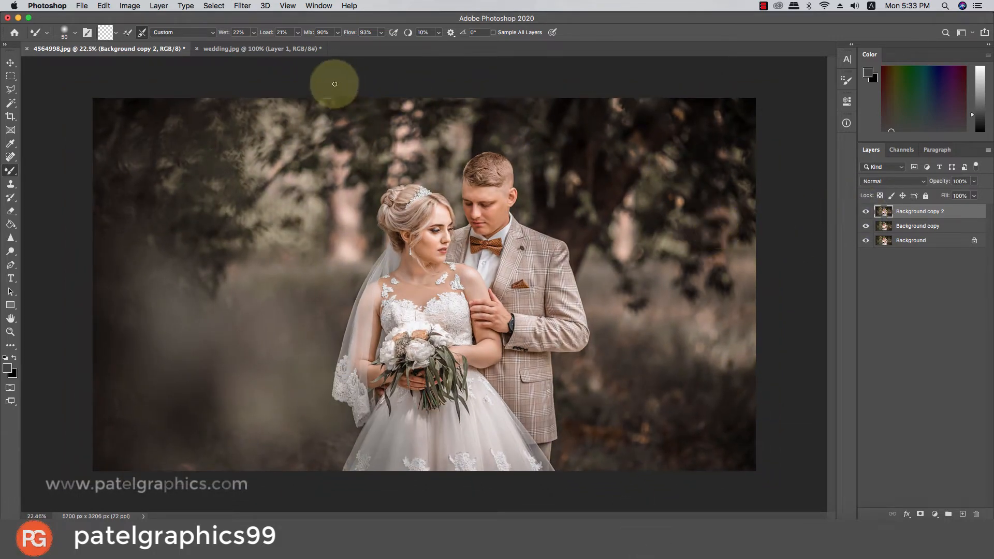
left_click(263, 49)
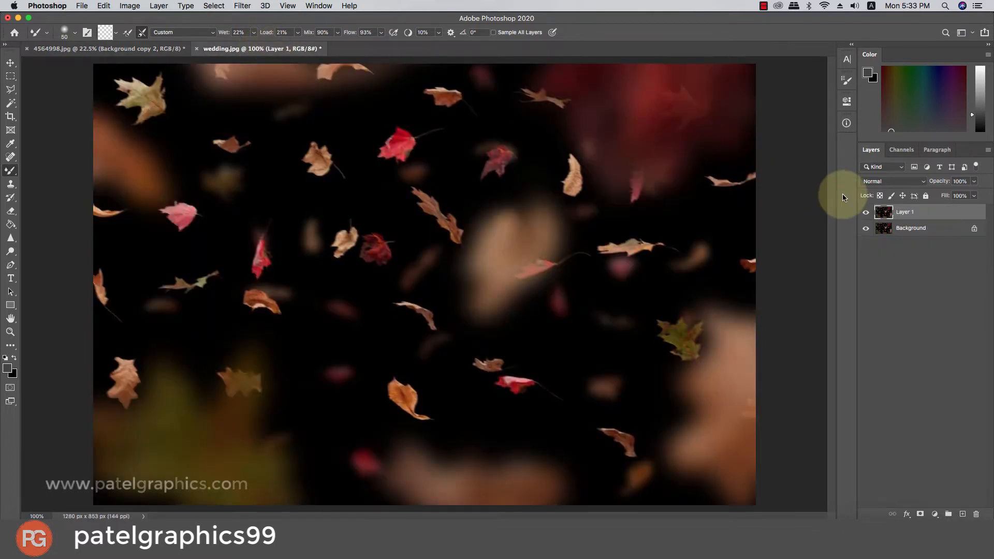
left_click_drag(903, 212, 430, 282)
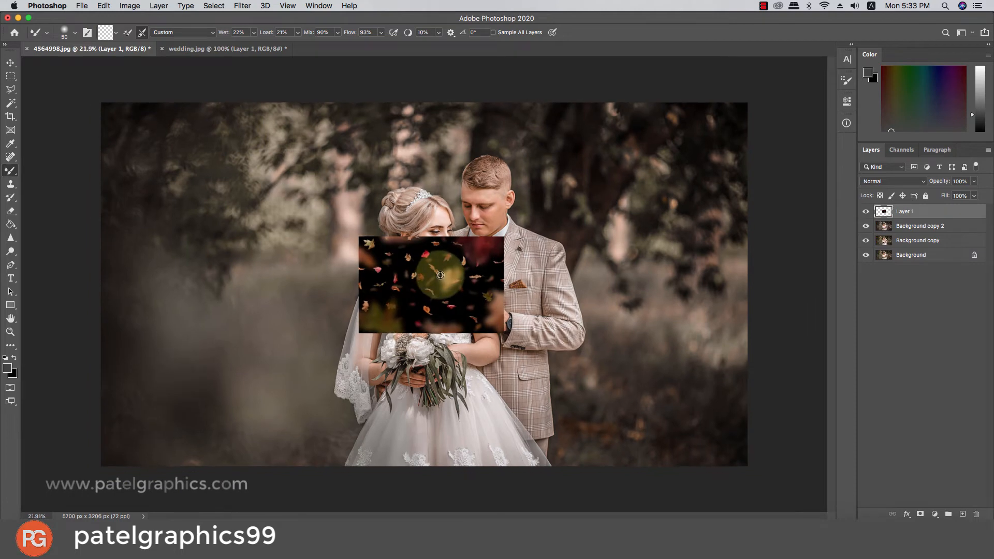
scroll(429, 282, "down", 3)
Scale the leaves layer to 446% and position it so it covers the whole photo
key("cmd+t")
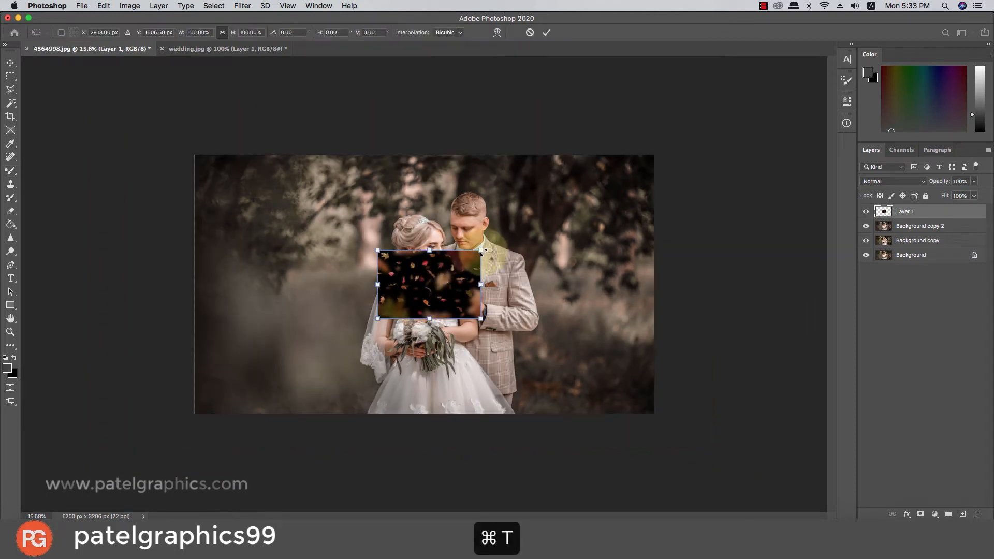
left_click_drag(487, 255, 692, 176)
left_click_drag(657, 222, 624, 243)
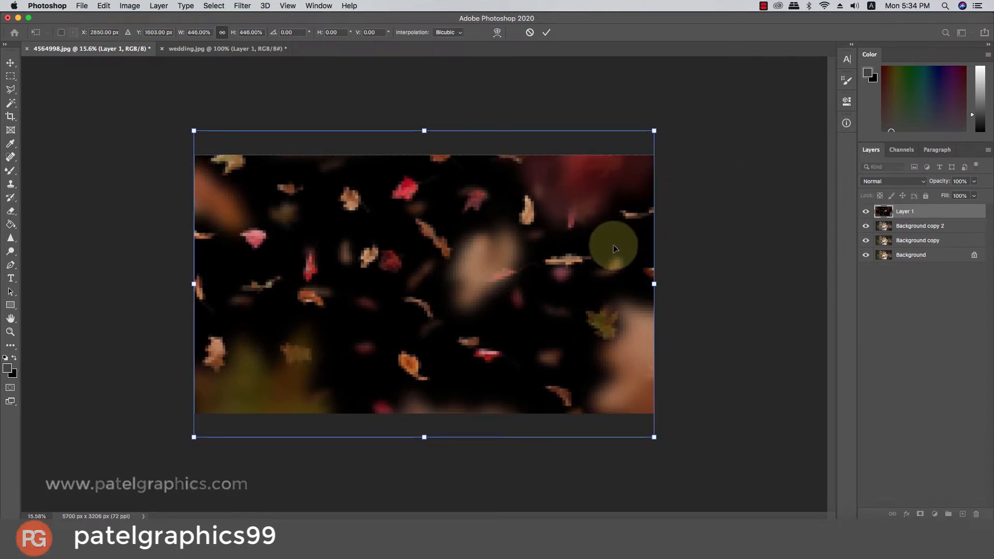
key("Return")
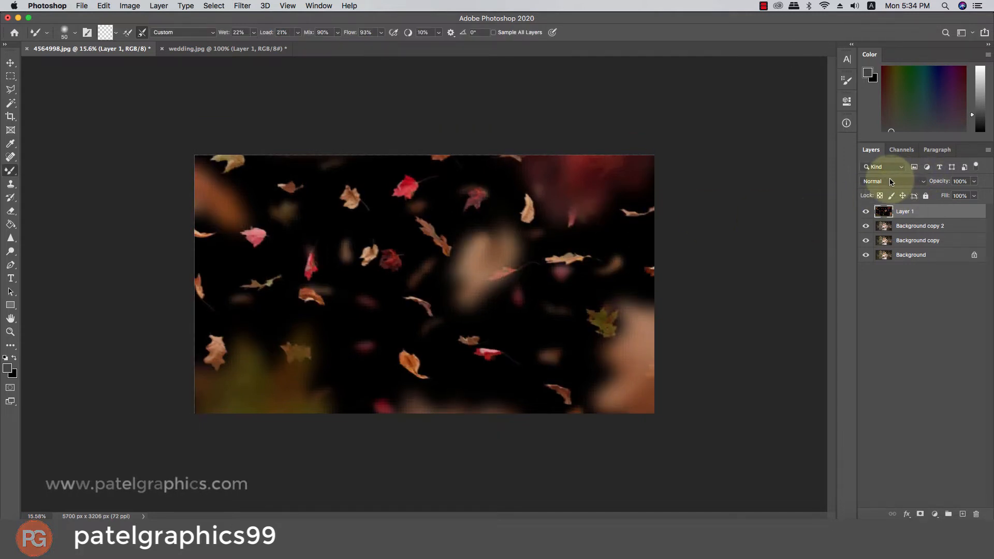
Set the leaves layer's blend mode to Screen and add a white layer mask to it
left_click(890, 181)
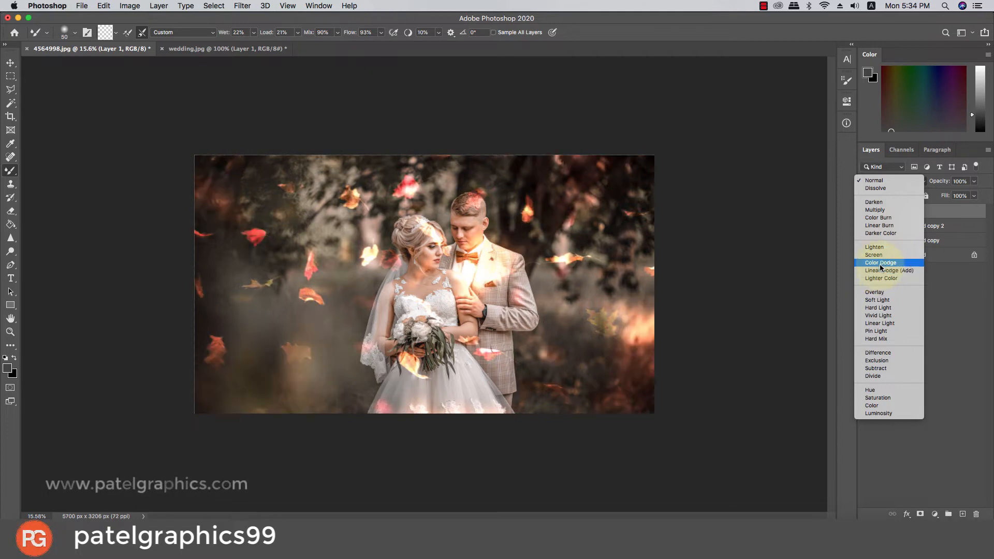
left_click(878, 255)
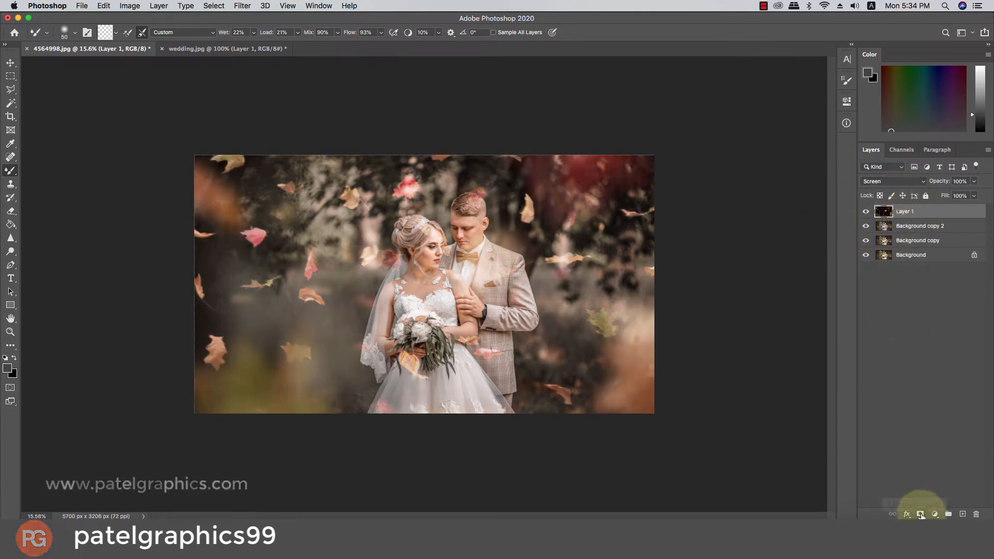
left_click(920, 514)
scroll(435, 282, "up", 3)
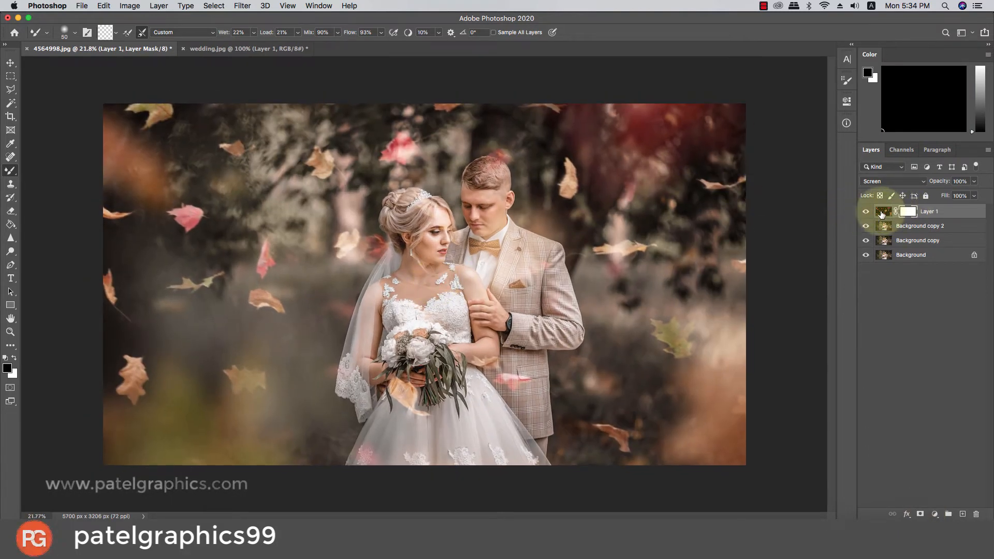
Paint black on the leaves layer's mask with a 400 px Brush to hide the leaves covering the couple
left_click(11, 170)
left_click(51, 170)
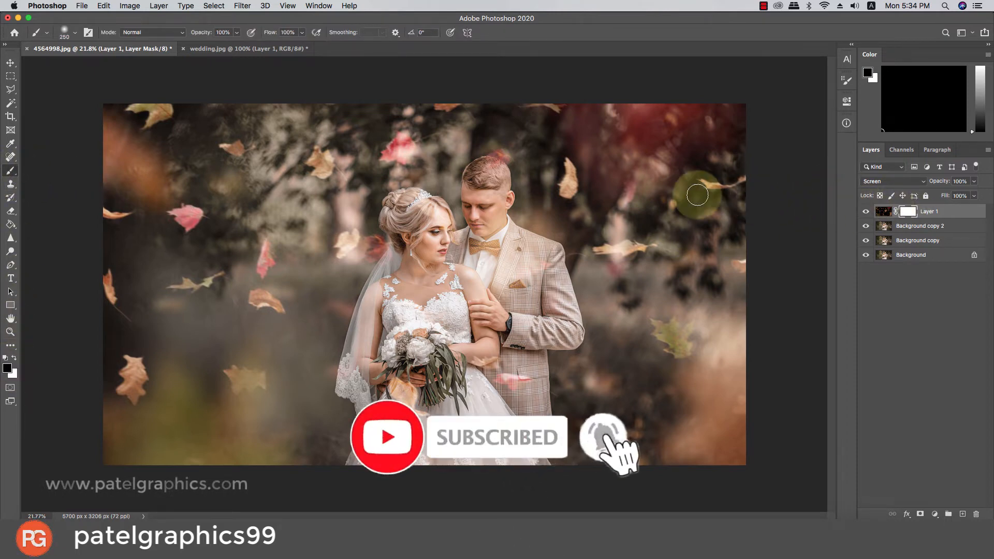
key("bracketright")
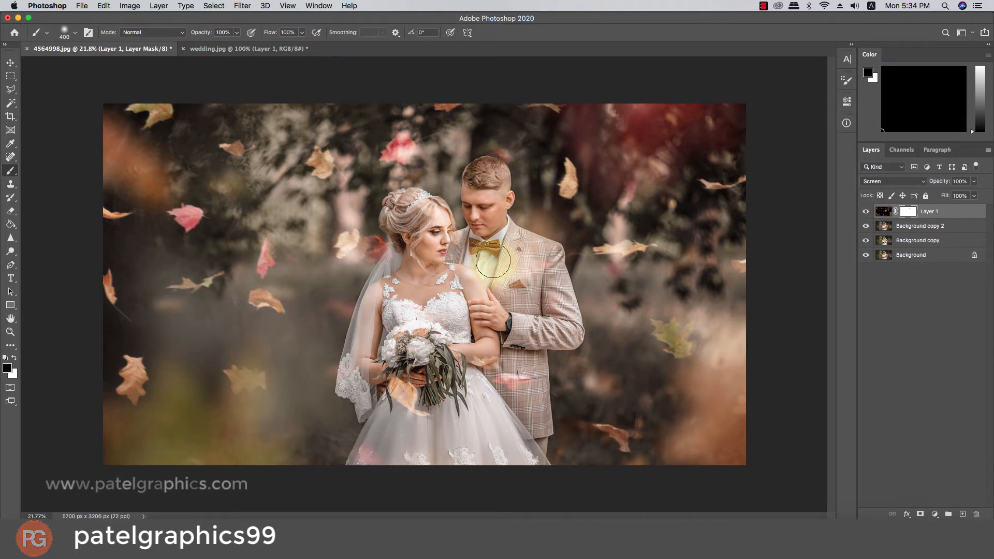
mouse_move(503, 265)
left_mouse_down()
mouse_move(536, 268)
mouse_move(521, 285)
mouse_move(508, 266)
left_mouse_up()
mouse_move(485, 359)
left_mouse_down()
mouse_move(524, 380)
mouse_move(396, 399)
mouse_move(399, 290)
mouse_move(416, 257)
left_mouse_up()
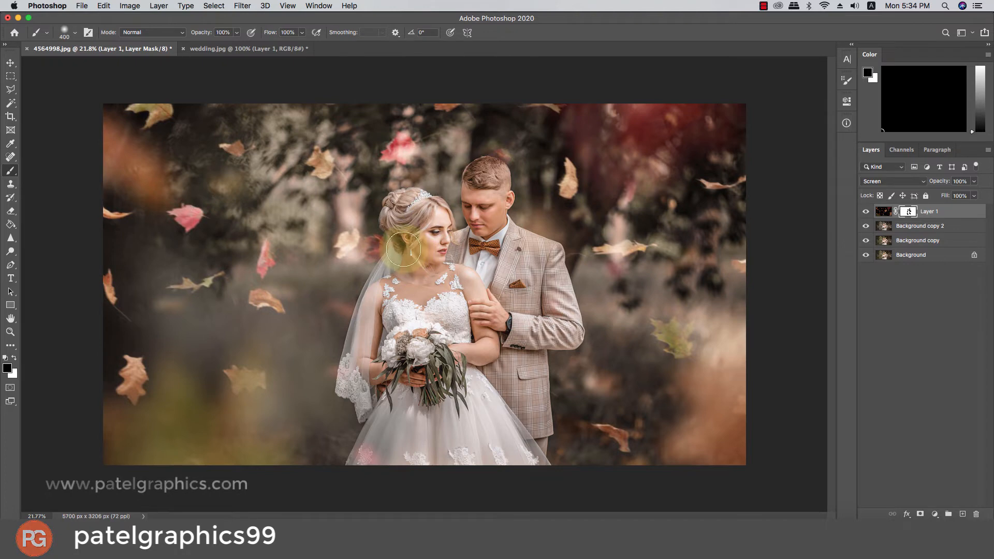
scroll(456, 316, "down", 1)
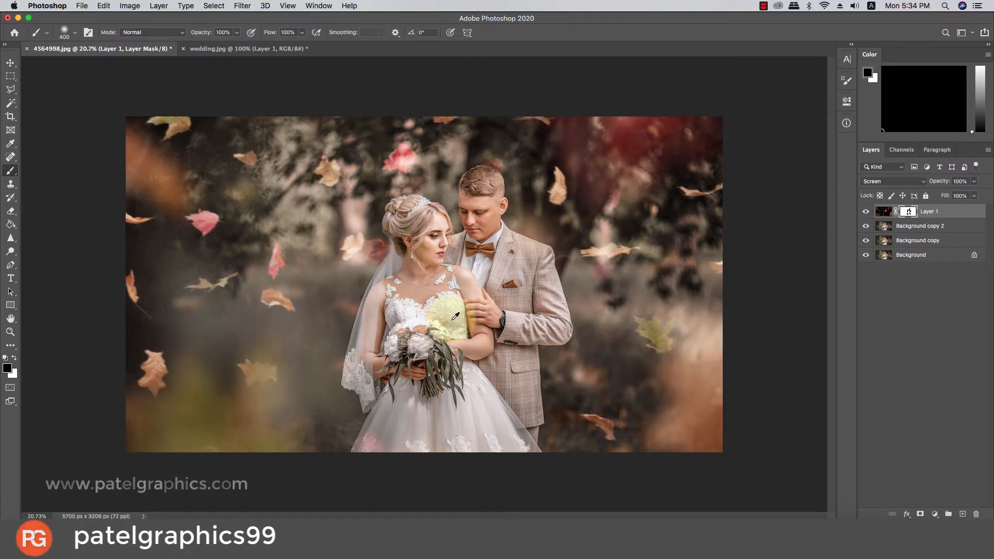
scroll(458, 304, "up", 3)
scroll(463, 271, "down", 1)
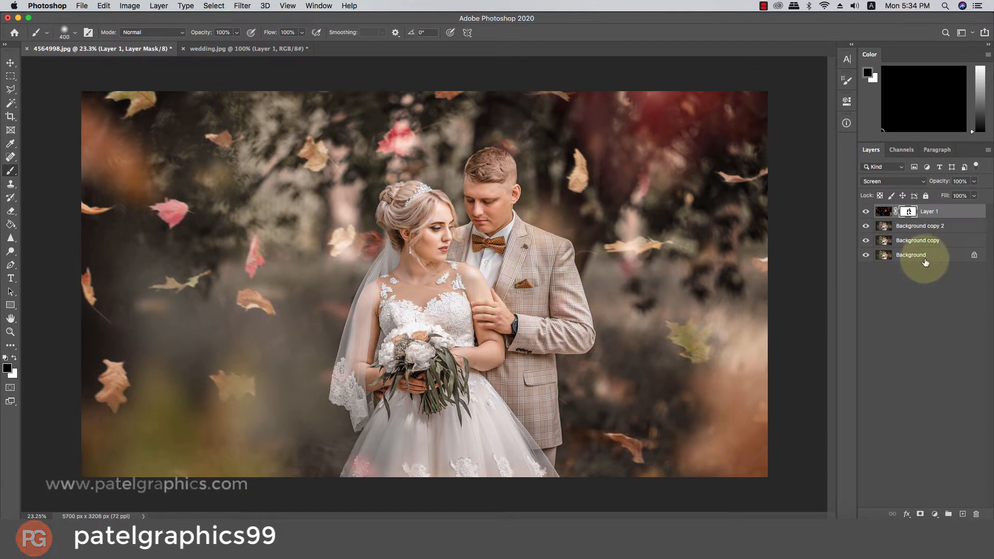
Create an empty layer above the leaves layer and set the foreground colour to a light orange, about #ffb87c
left_click(943, 214)
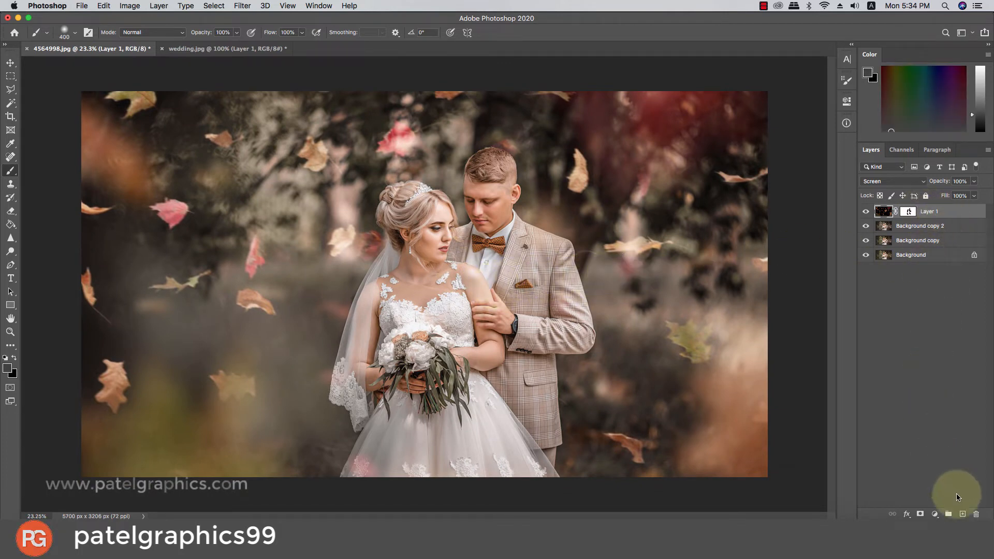
left_click(962, 514)
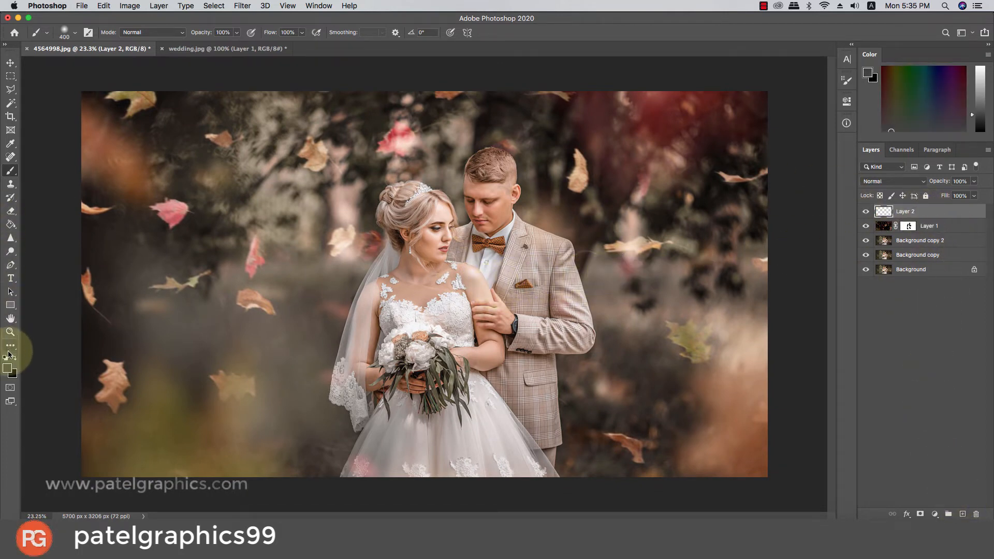
left_click(7, 368)
left_click_drag(797, 239, 833, 88)
left_click(755, 347)
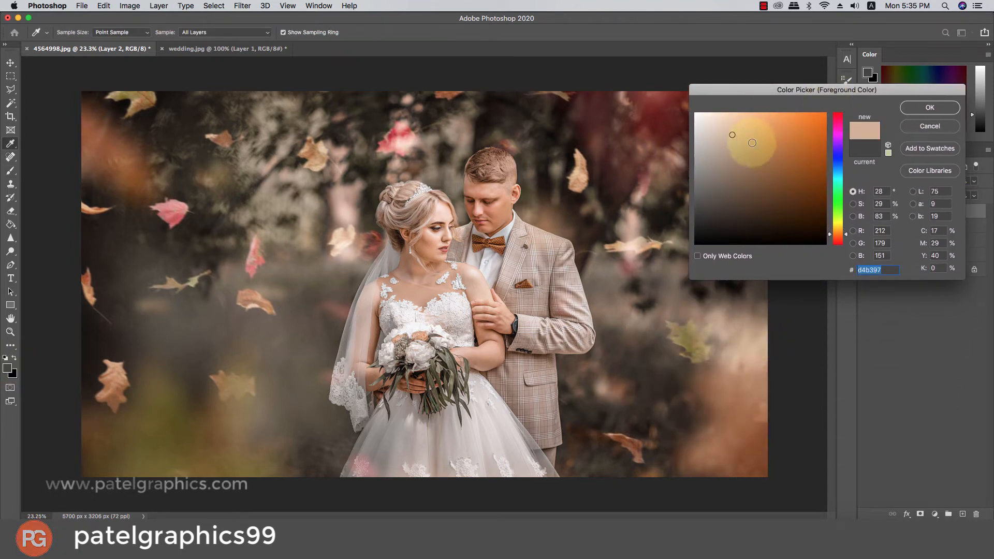
left_click_drag(744, 127, 760, 120)
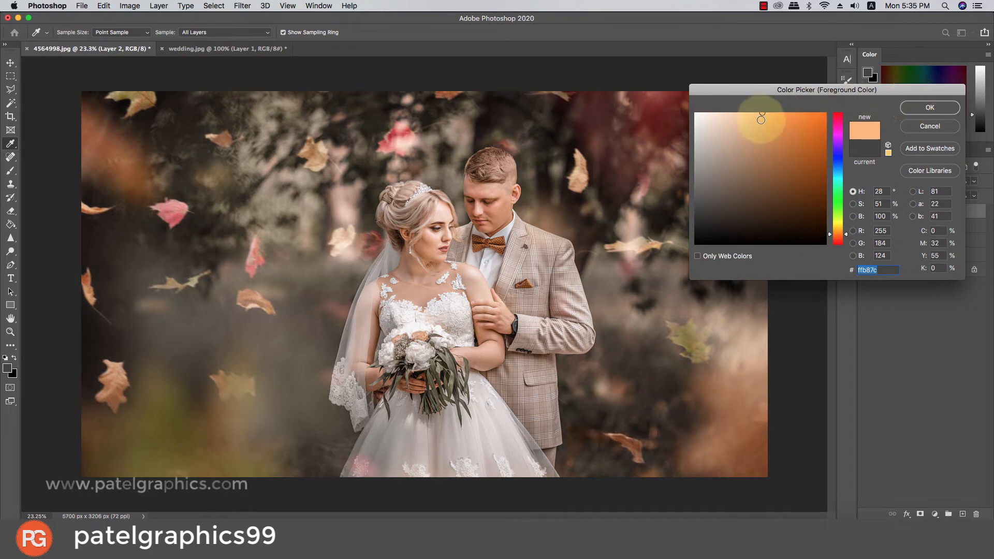
left_click(908, 107)
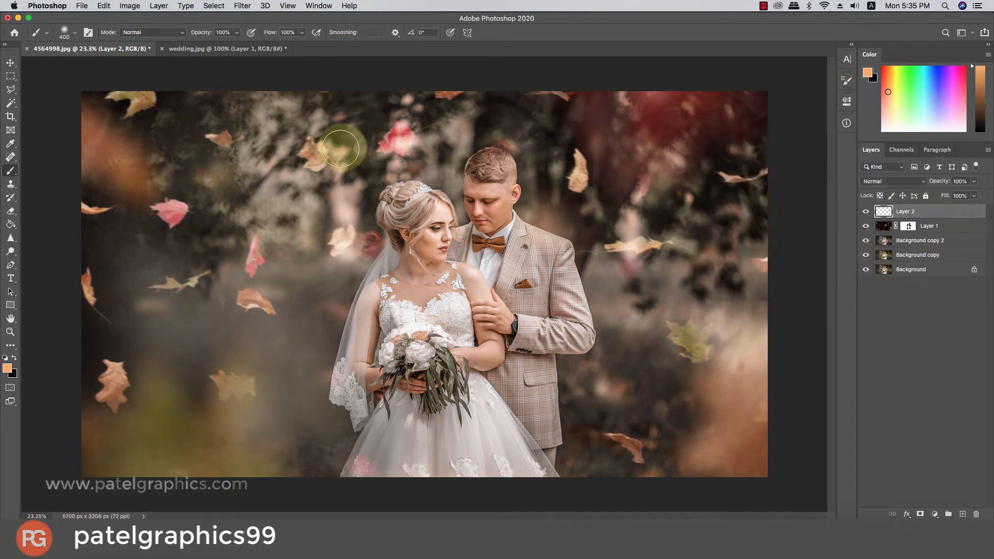
Paint a soft light-orange glow along the photo's upper edge on the empty layer with a 2000 px Brush
key("b")
key("super+minus")
scroll(341, 148, "down", 1)
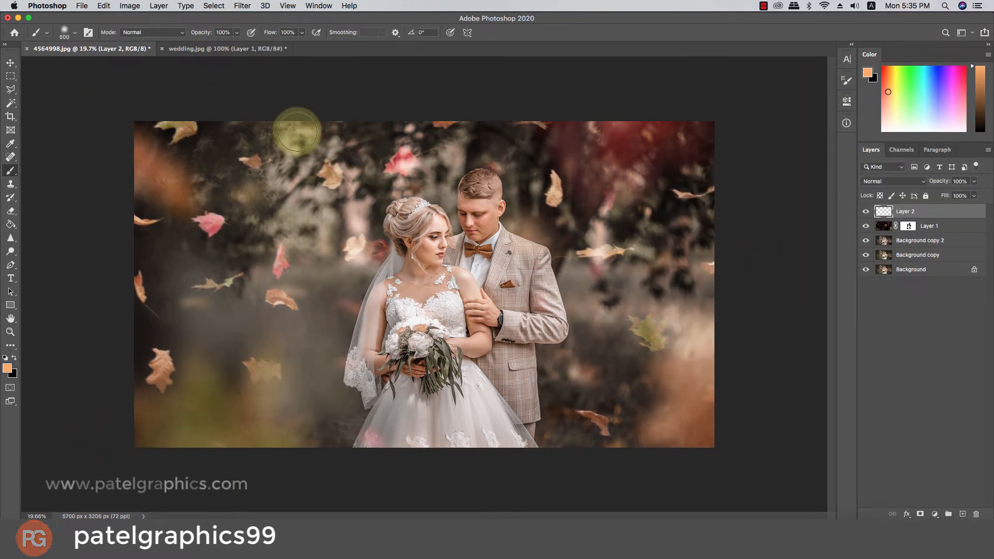
key("bracketright")
key("bracketright")
key("bracketright")
key("bracketright")
key("bracketright")
key("bracketright")
key("bracketright")
key("bracketright")
key("bracketright")
key("bracketright")
key("bracketright")
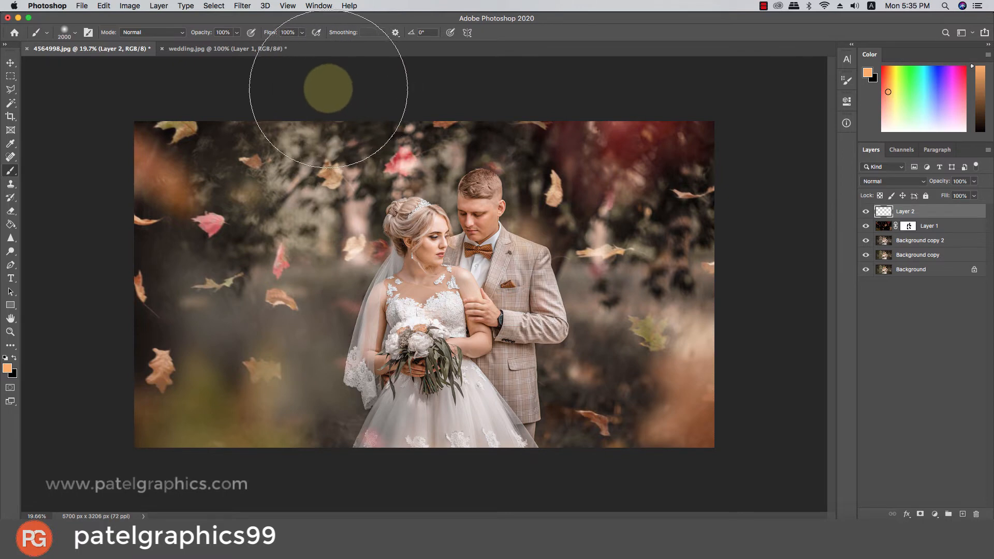
left_click(328, 89)
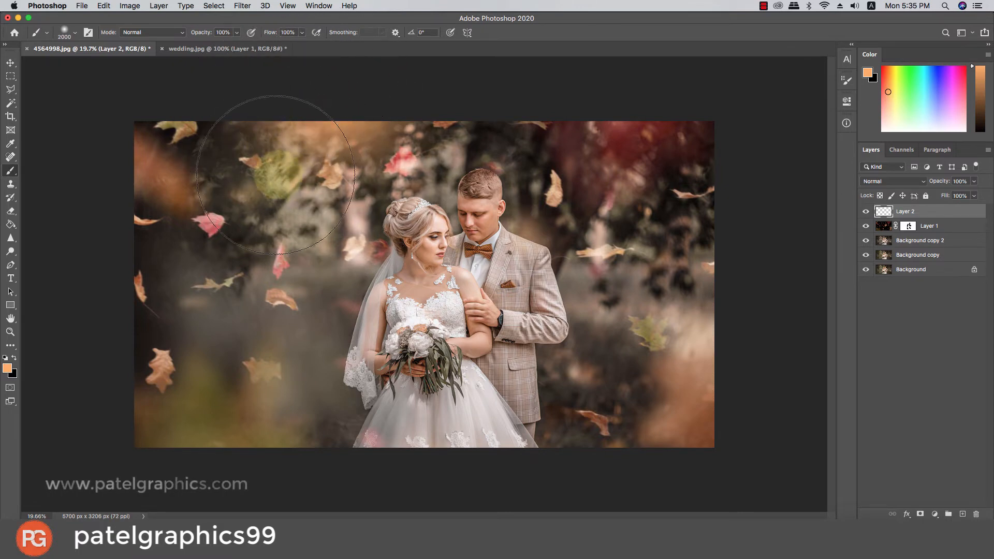
Set the orange glow layer's blend mode to Screen and undo the extra brush dabs
left_click(892, 181)
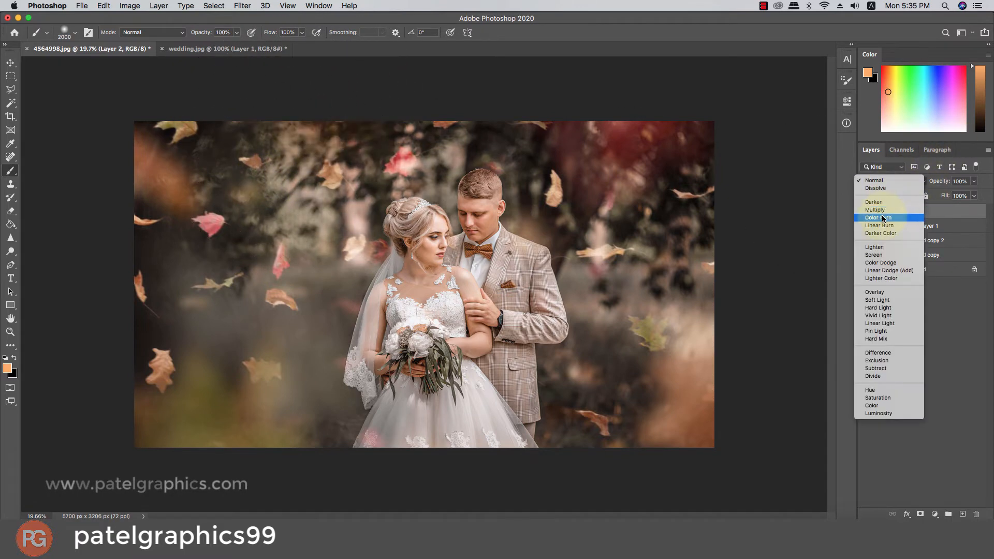
left_click(874, 255)
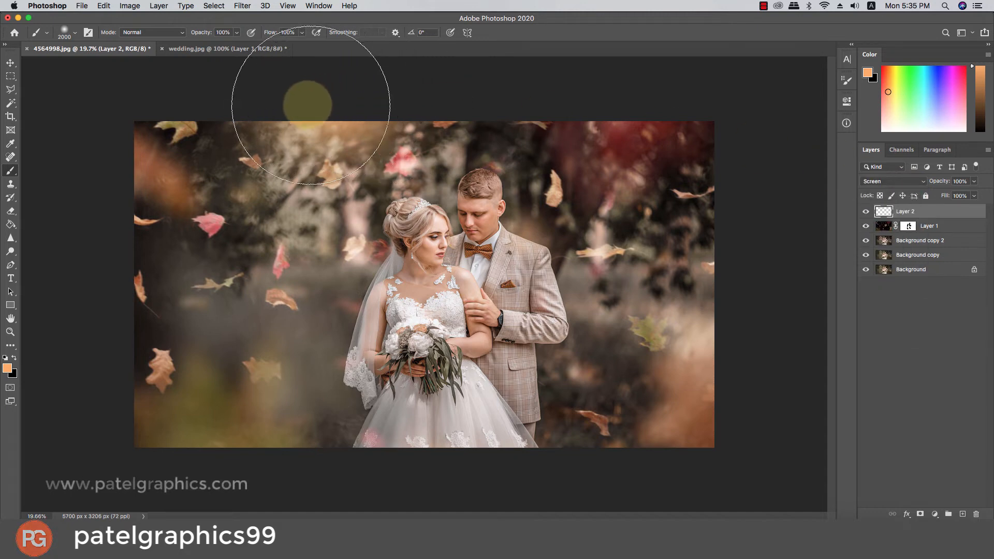
scroll(242, 115, "down", 1)
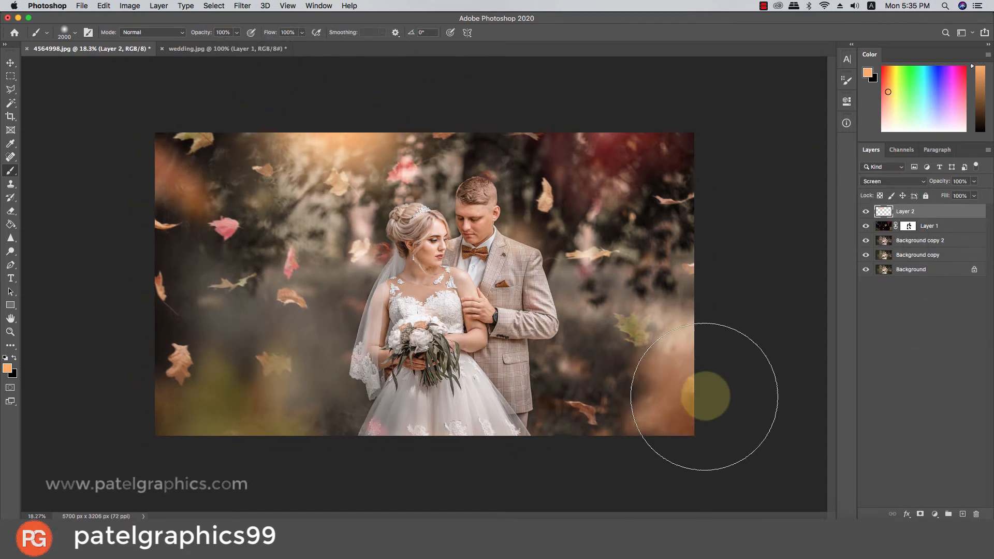
key("super+z")
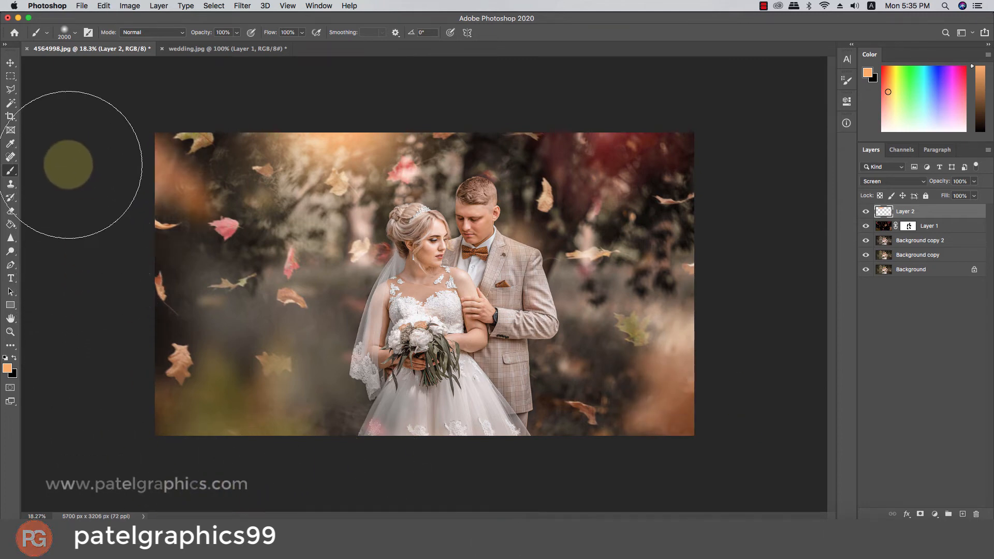
key("super+z")
scroll(123, 170, "down", 2)
scroll(123, 170, "up", 1)
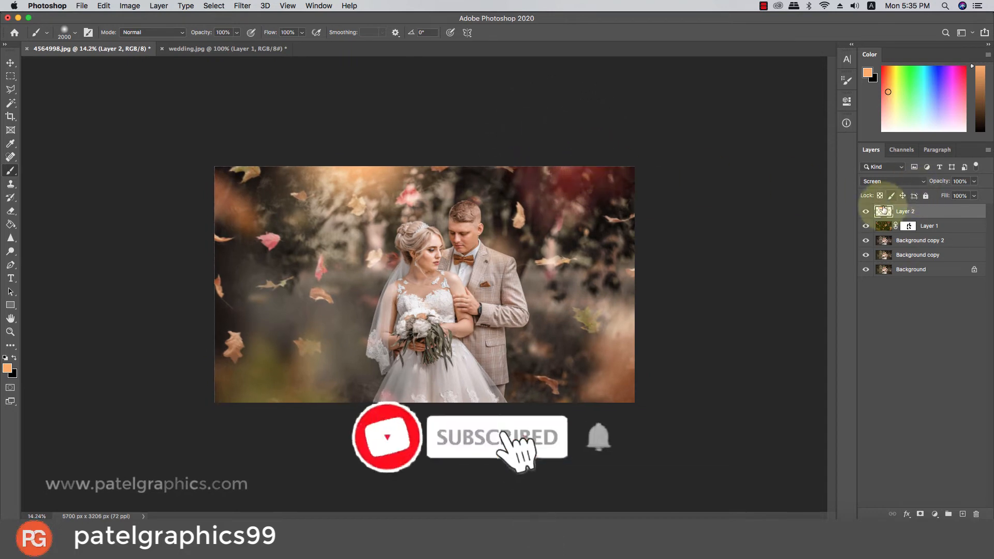
Set the orange glow layer's opacity to 88%
left_click(974, 181)
mouse_move(969, 194)
left_mouse_down()
mouse_move(927, 196)
mouse_move(968, 203)
left_mouse_up()
scroll(704, 263, "down", 2)
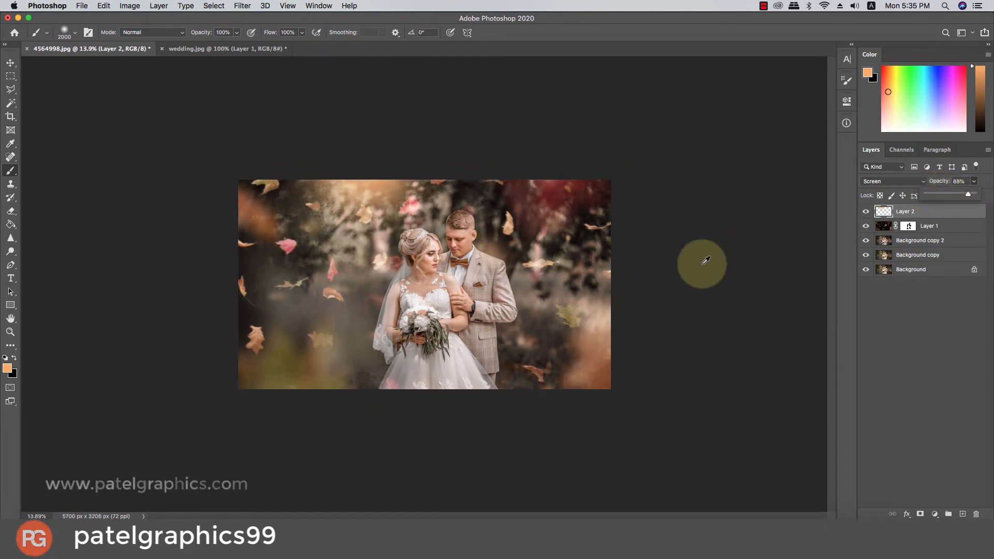
scroll(703, 264, "up", 4)
scroll(705, 260, "up", 2)
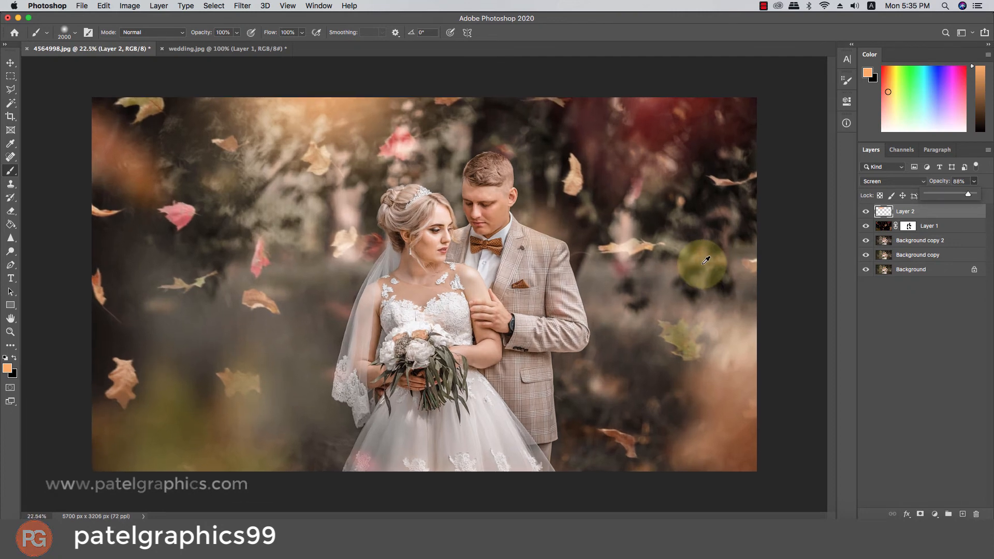
scroll(728, 249, "down", 1)
Group all layers above the Background and toggle the group's visibility to compare the edit with the original
key("v")
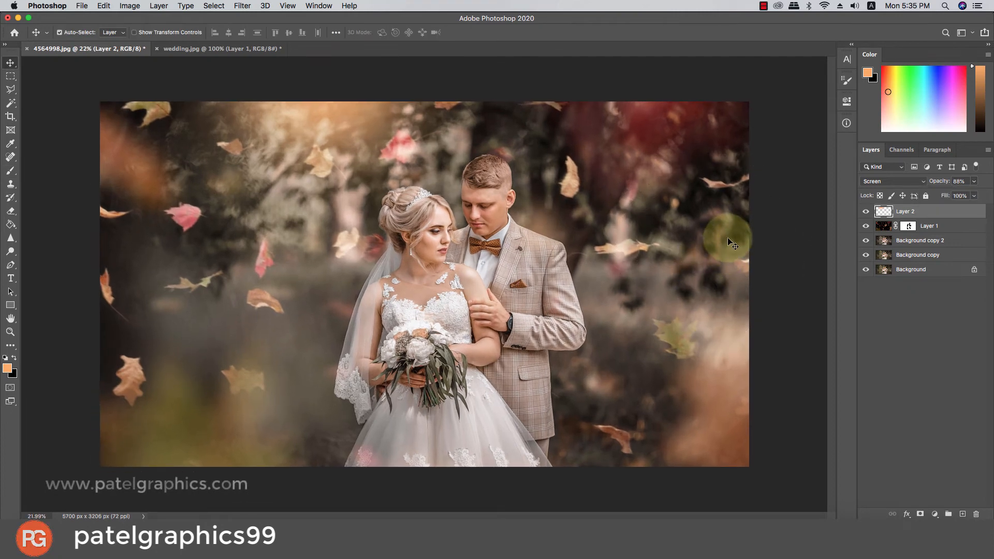
left_click(940, 253, "shift")
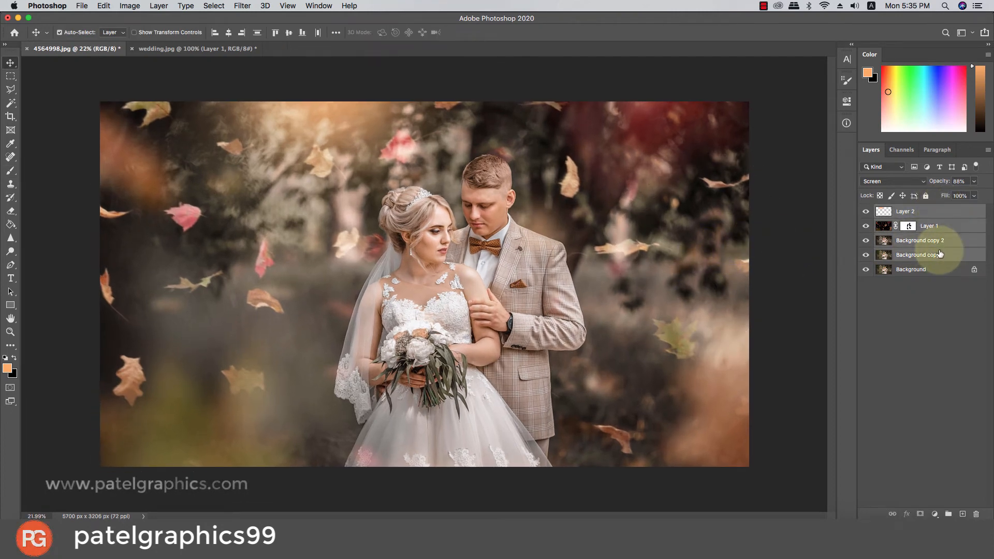
key("super+g")
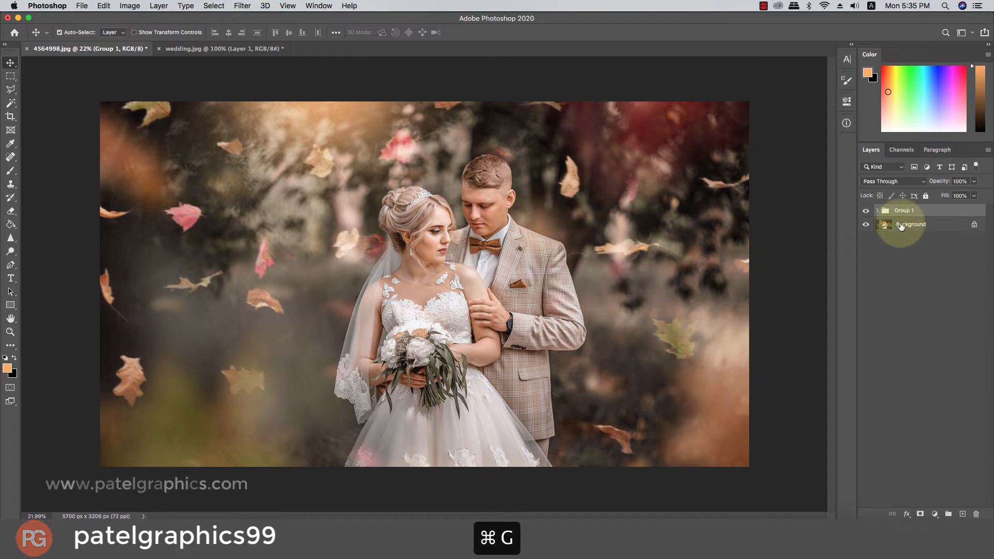
left_click(864, 210)
left_click(864, 211)
left_click(864, 211)
left_click(864, 210)
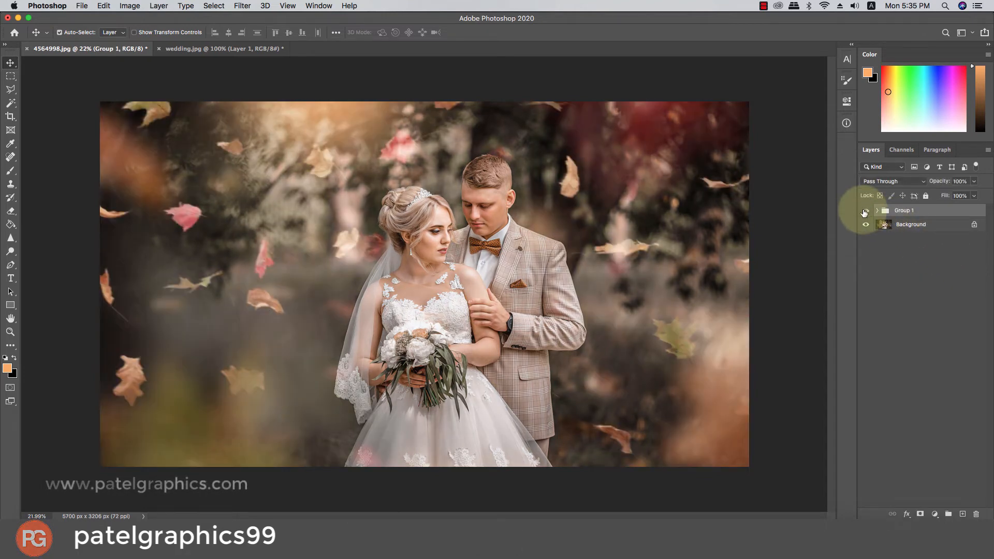
Add a Color Lookup adjustment above the orange glow layer with the 2Strip.look 3D LUT at 12% opacity
left_click(877, 211)
left_click(926, 224)
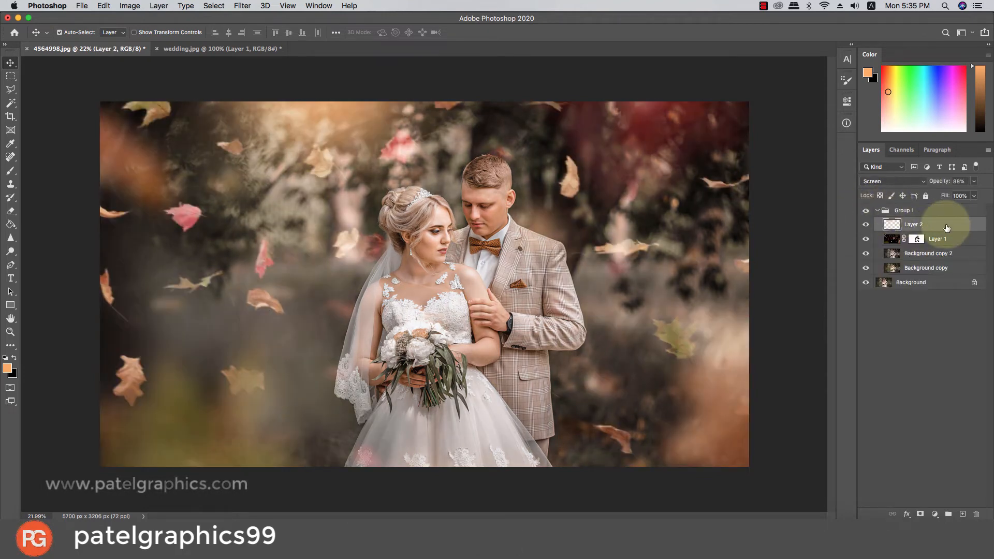
left_click(935, 514)
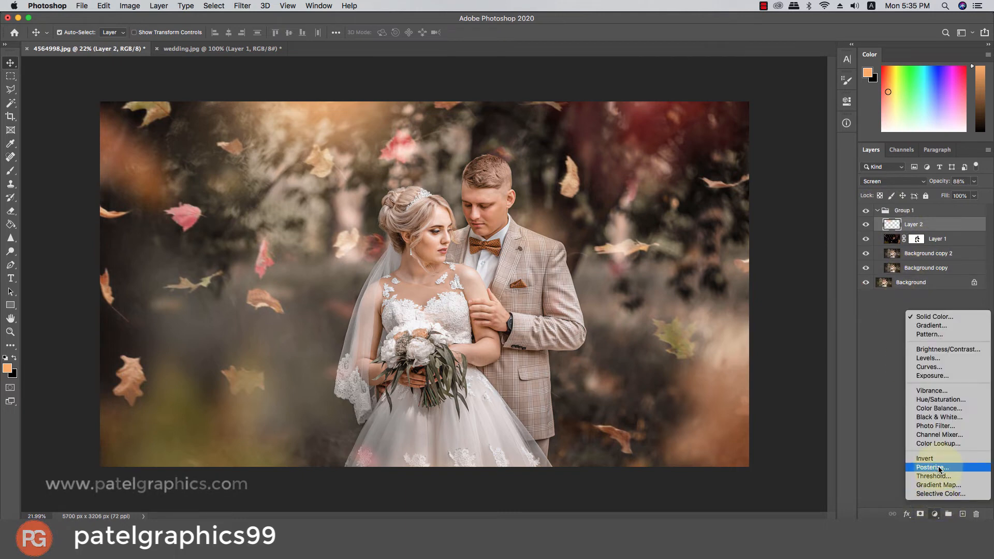
left_click(936, 442)
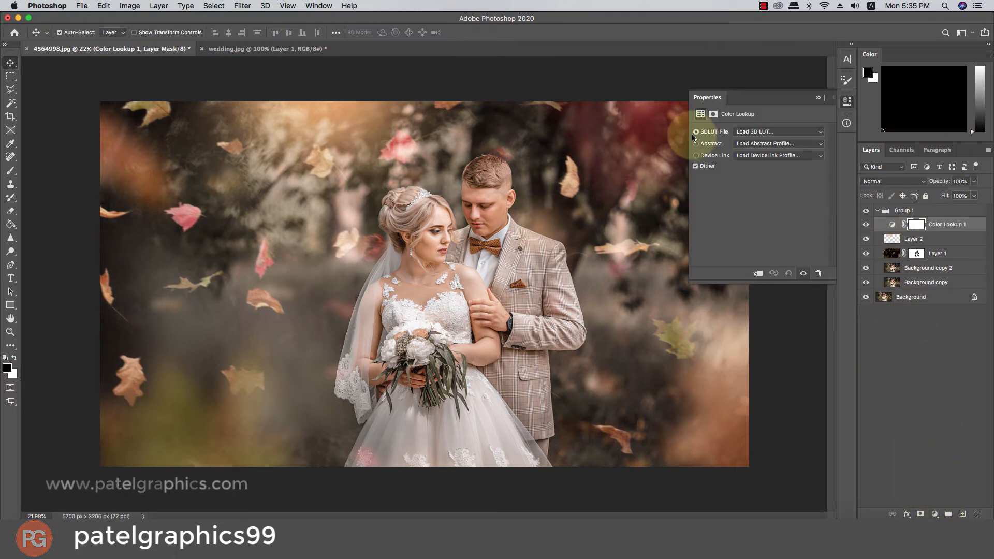
left_click(762, 131)
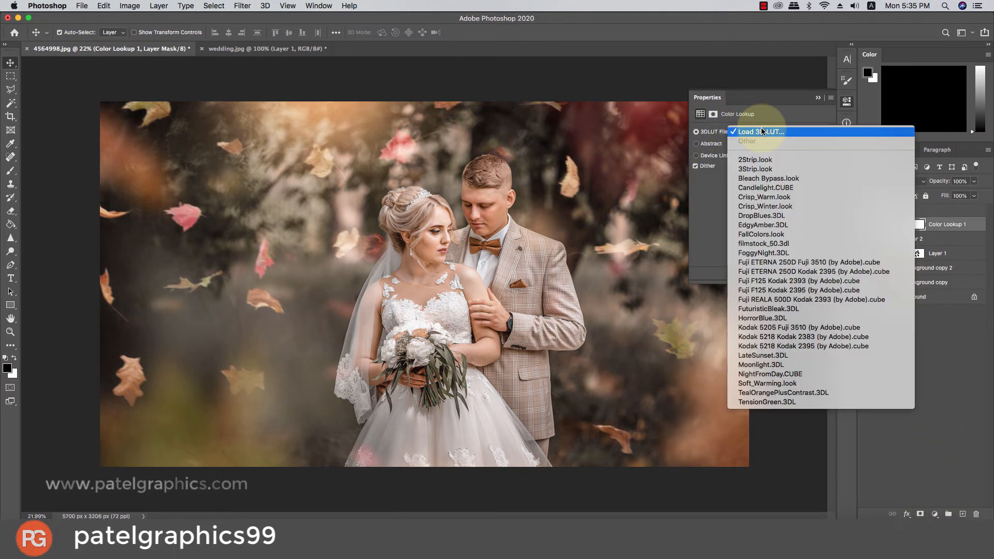
left_click(756, 161)
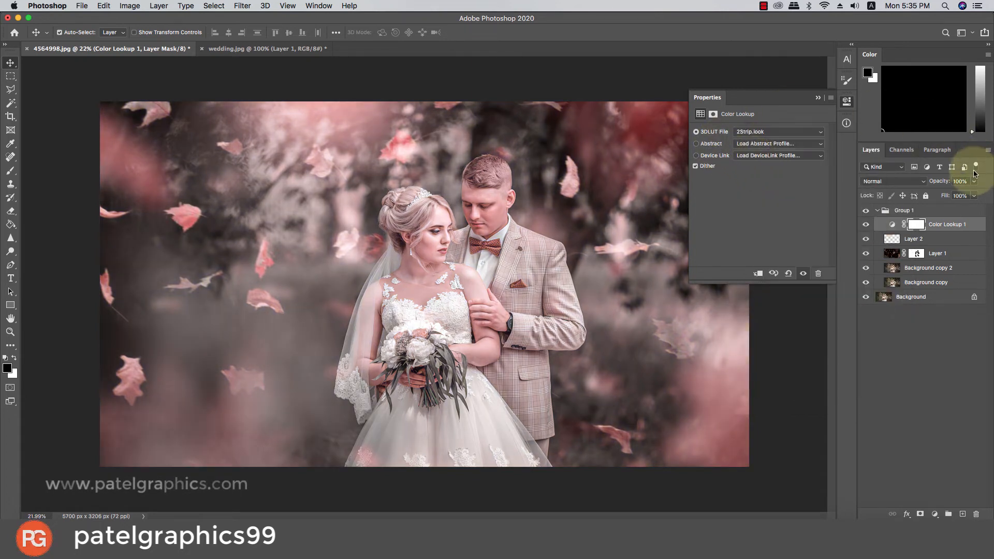
left_click_drag(963, 194, 934, 194)
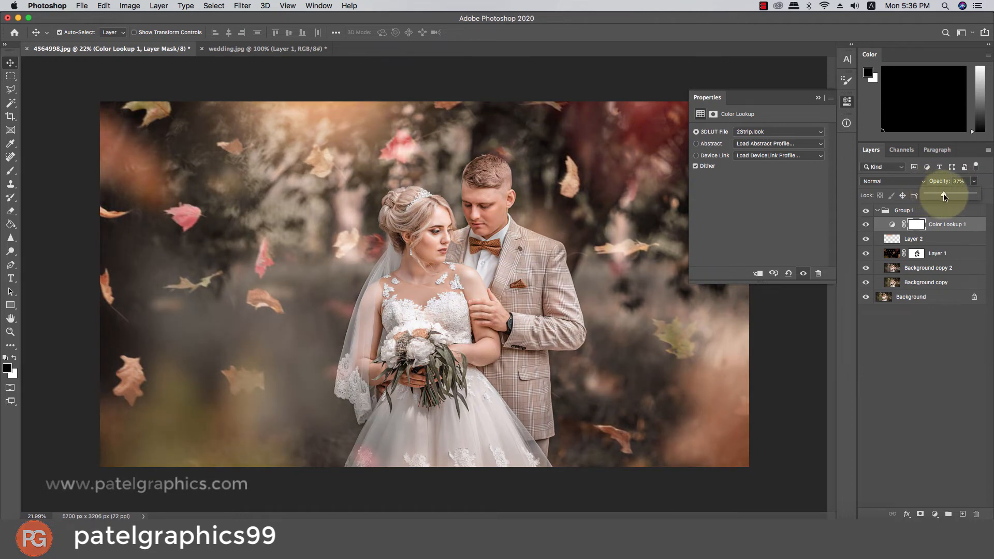
mouse_move(945, 197)
left_mouse_down()
mouse_move(911, 198)
mouse_move(933, 199)
left_mouse_up()
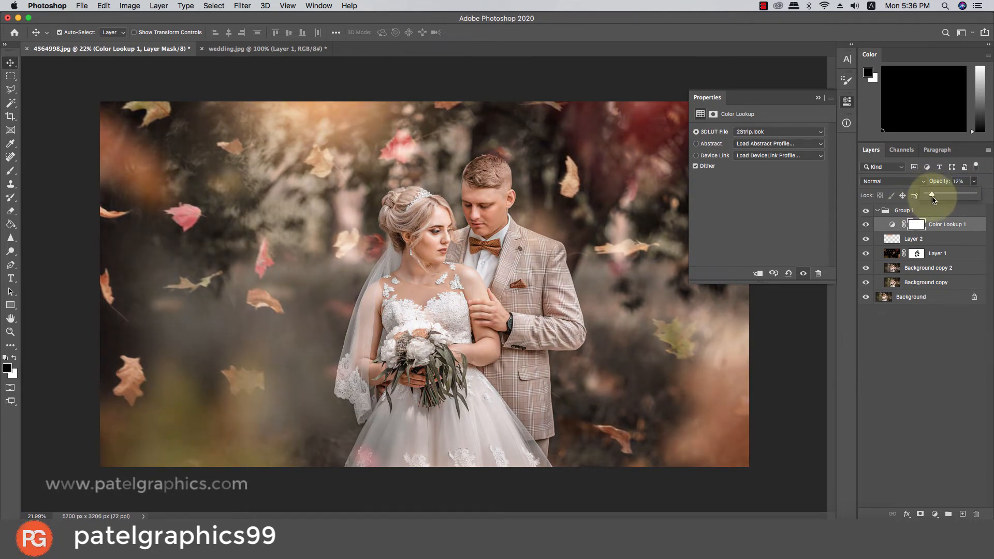
Add a second Color Lookup adjustment above the first with the filmstock_50.3dl 3D LUT at 13% opacity
left_click(954, 224)
left_click(935, 514)
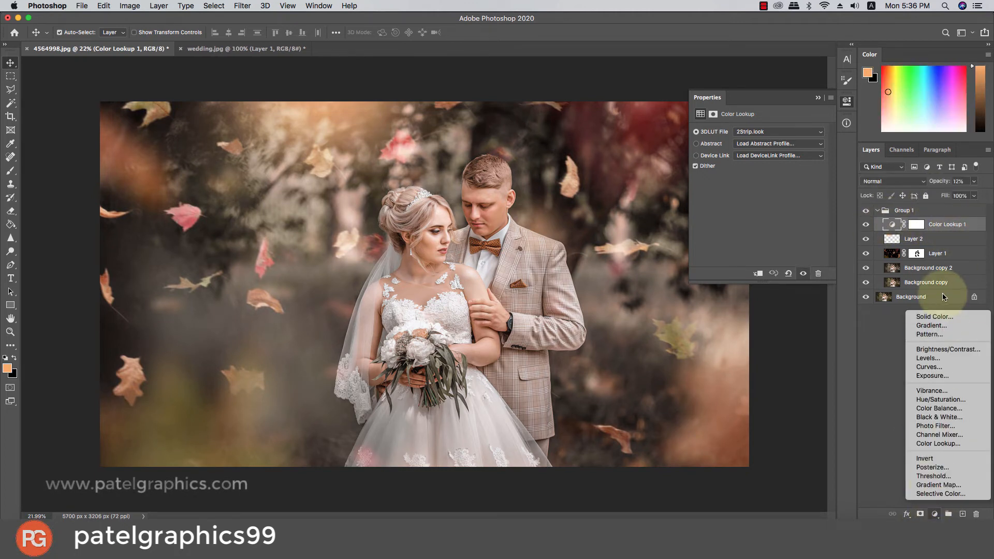
left_click(935, 443)
left_click(766, 131)
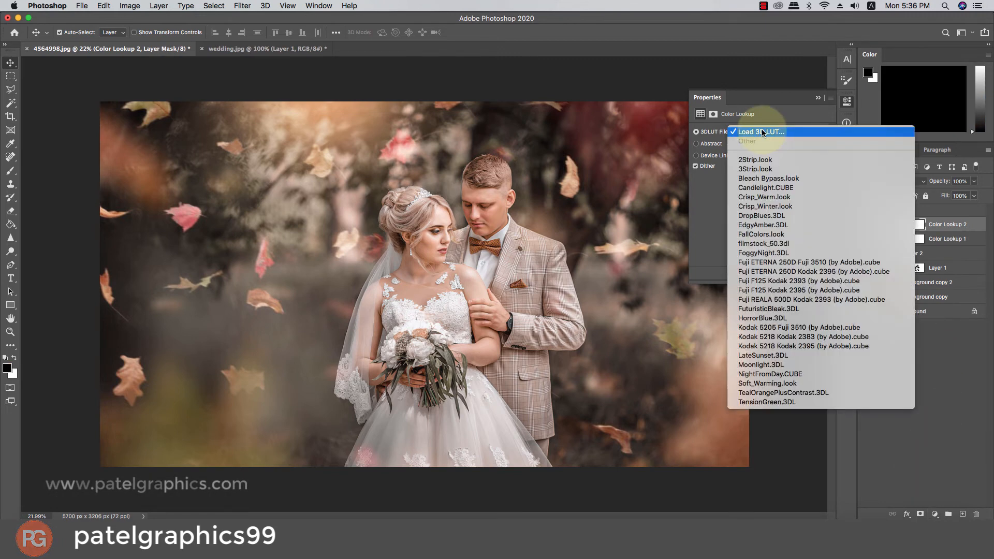
left_click(759, 243)
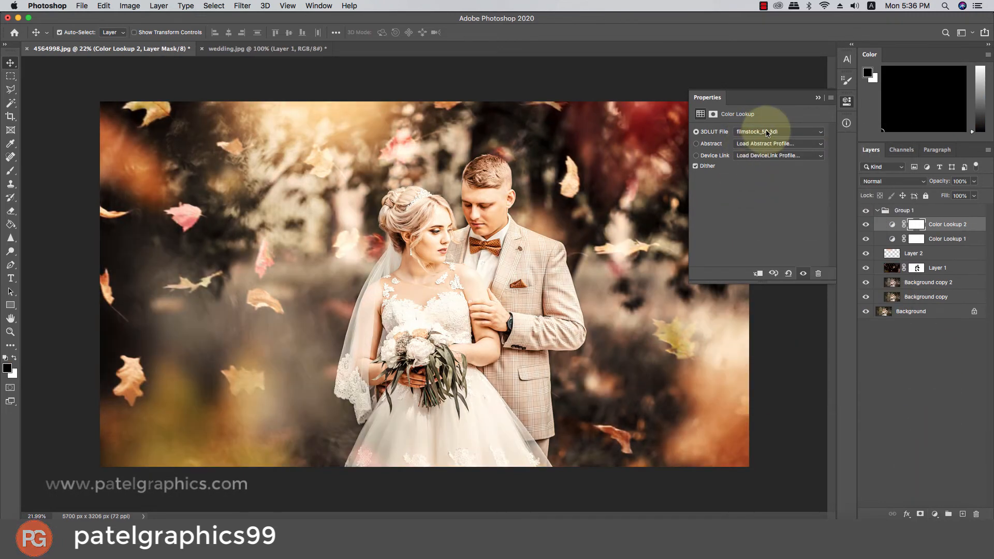
left_click(768, 132)
left_click(764, 132)
left_click_drag(973, 181, 920, 199)
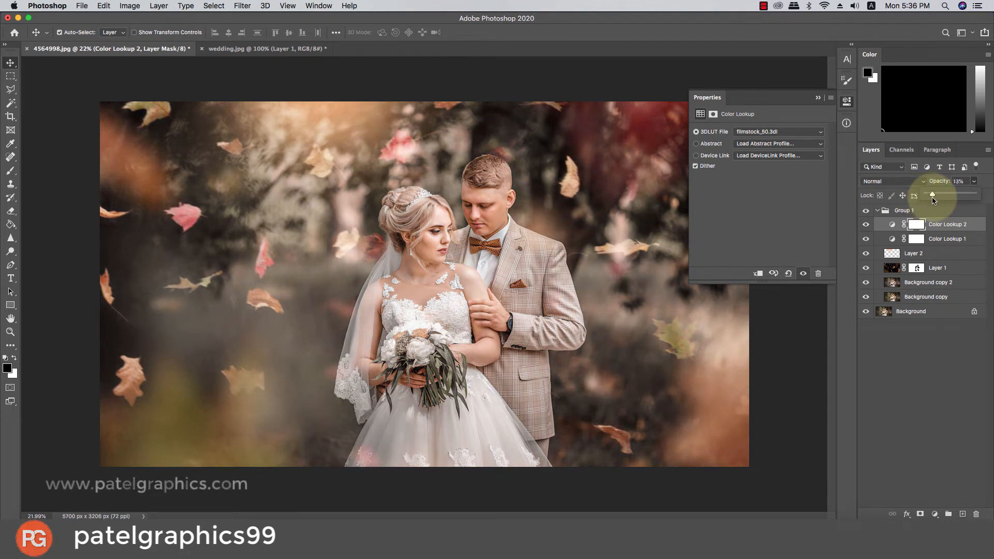
left_click(818, 99)
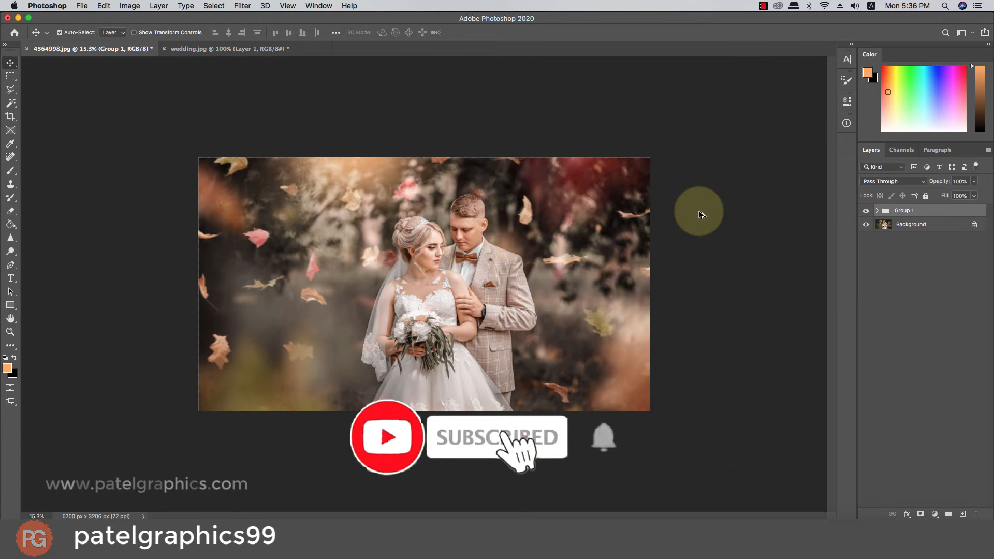
Fit the whole photo in view and compare the graded result with the original by hiding and showing Group 1
key("super+0")
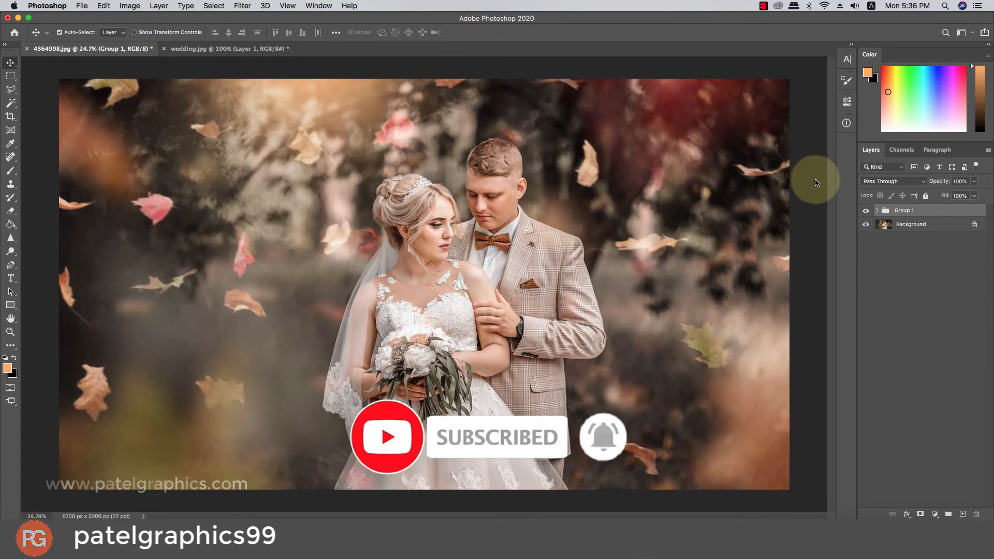
left_click(864, 211)
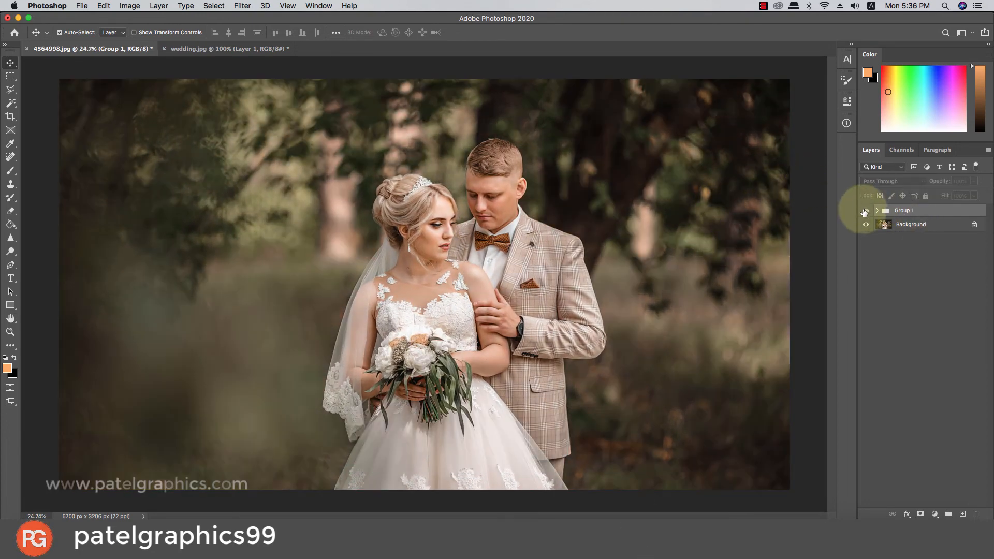
left_click(864, 211)
left_click(863, 211)
left_click(864, 211)
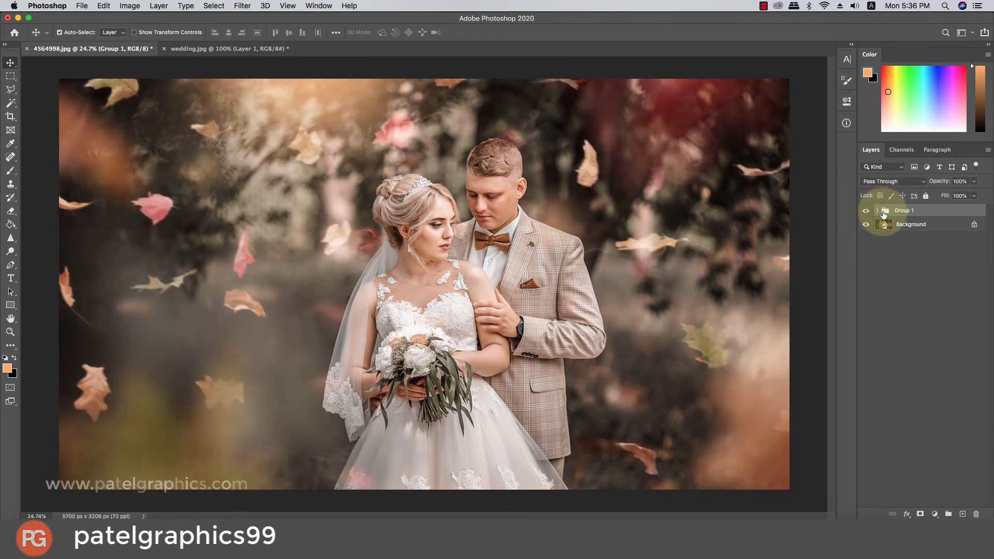
Select the leaves layer's mask in Group 1 and set up a black 200 px Brush for it
left_click(879, 211)
left_click(916, 268)
key("d")
key("b")
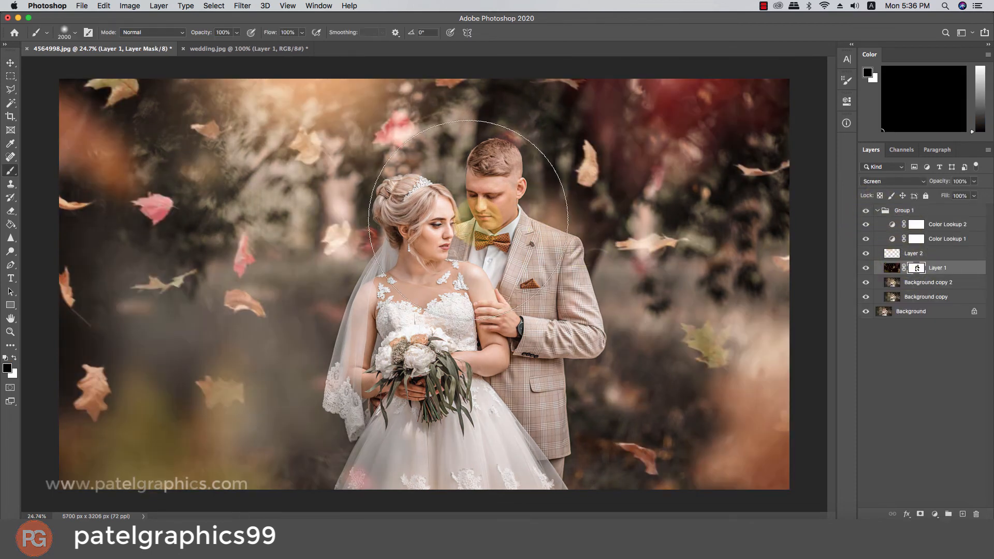
key("bracketleft")
key("bracketleft")
key("bracketleft")
key("bracketleft")
key("bracketleft")
key("bracketleft")
key("bracketleft")
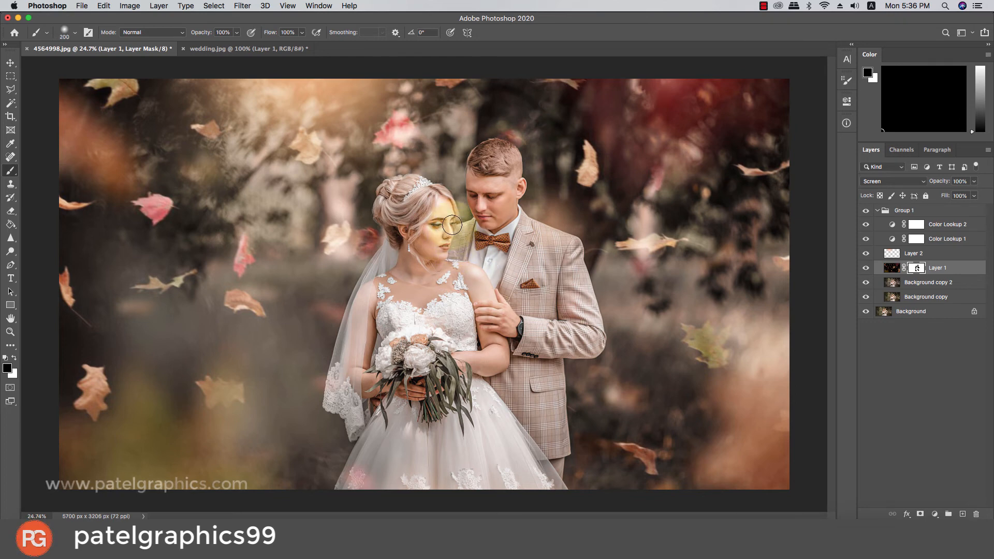
scroll(473, 255, "down", 5)
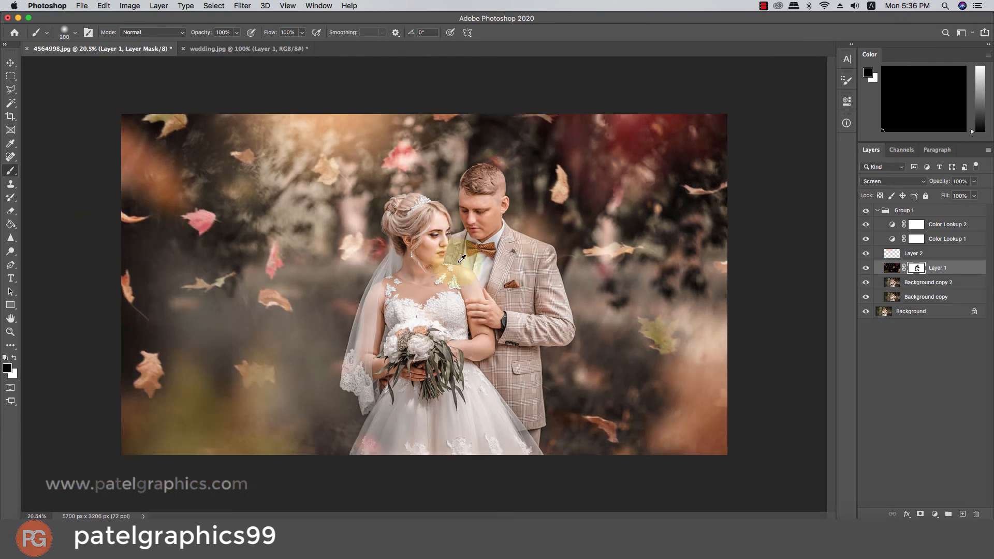
scroll(473, 255, "up", 3)
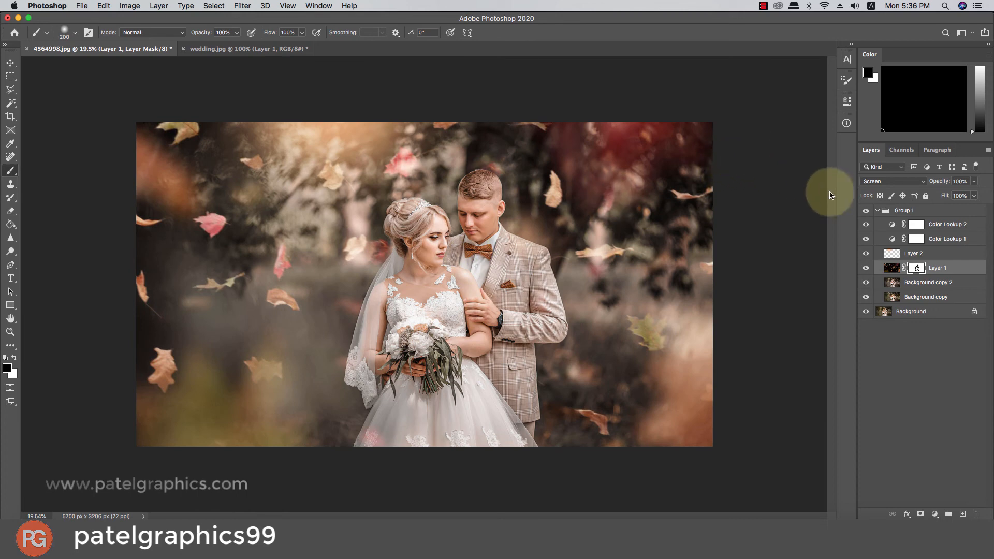
Collapse Group 1 and toggle its visibility for a final before-and-after comparison
left_click(876, 210)
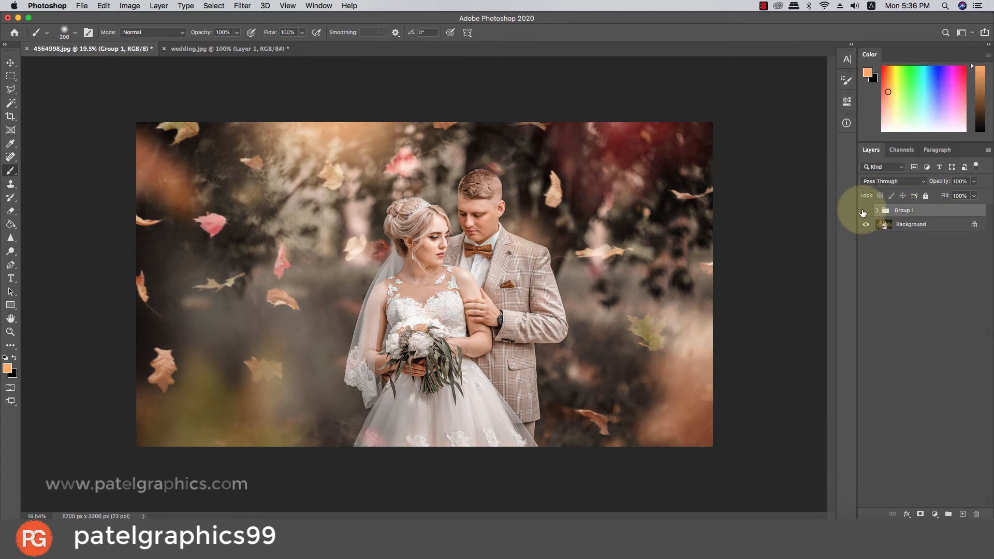
left_click(863, 211)
left_click(863, 211)
left_click(863, 211)
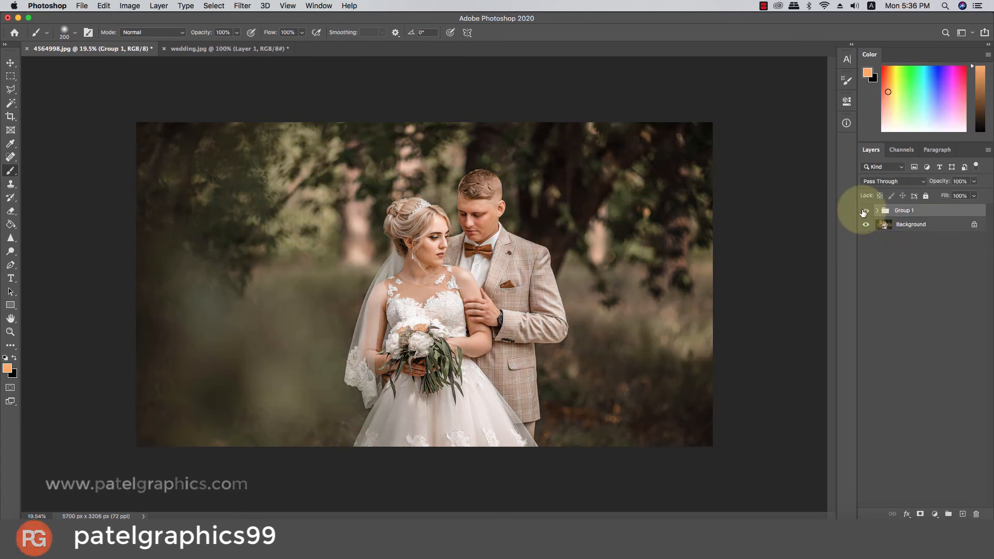
Show Group 1 again and inspect the graded couple up close
left_click(863, 211)
scroll(630, 212, "up", 1)
scroll(629, 213, "up", 2)
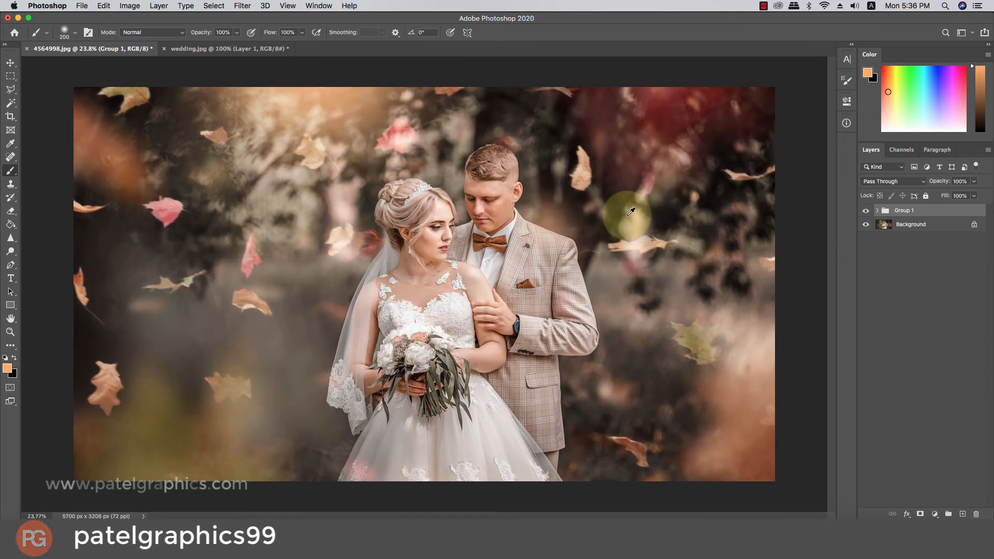
scroll(533, 226, "up", 2)
scroll(533, 225, "up", 2)
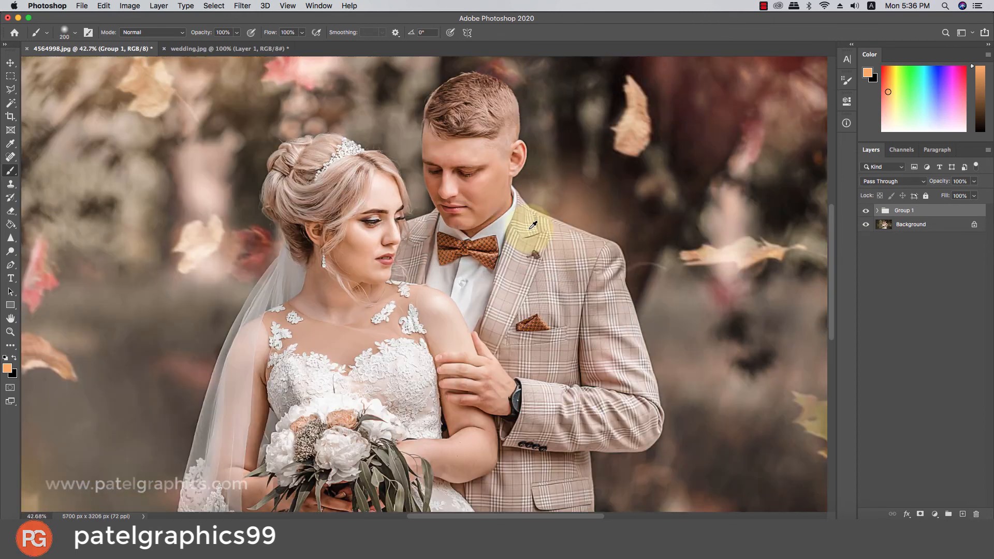
Expand Group 1 and duplicate its Background copy 2 layer
left_click(876, 210)
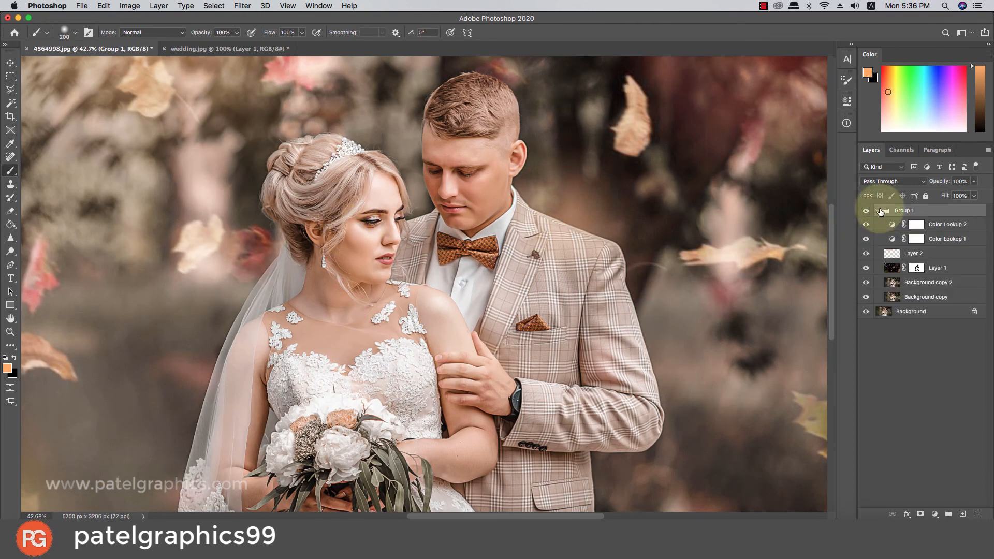
left_click(898, 282)
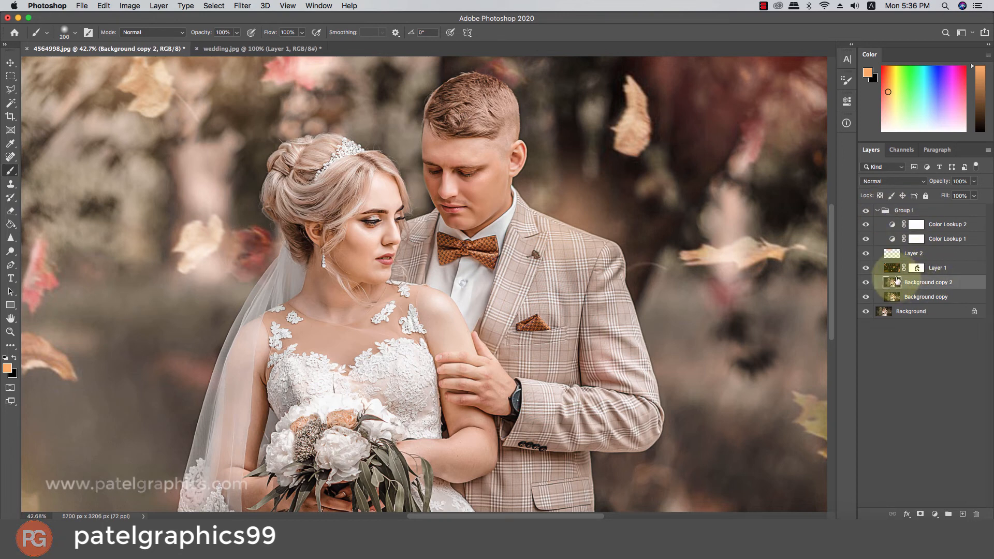
key("super+j")
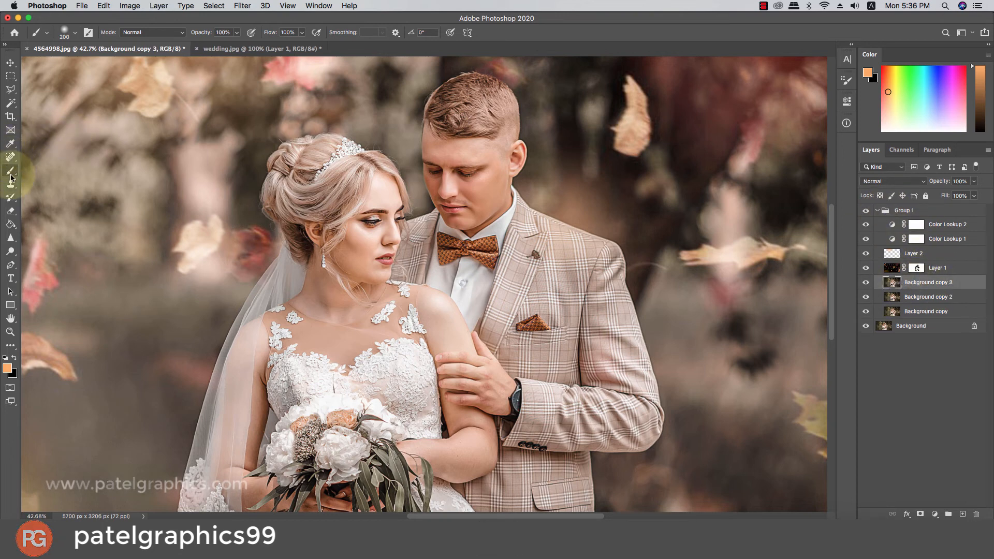
Sharpen the couple's faces and the bride's earring, tiara and hair on the duplicate layer with the Sharpen tool at 84% strength
left_click(10, 237)
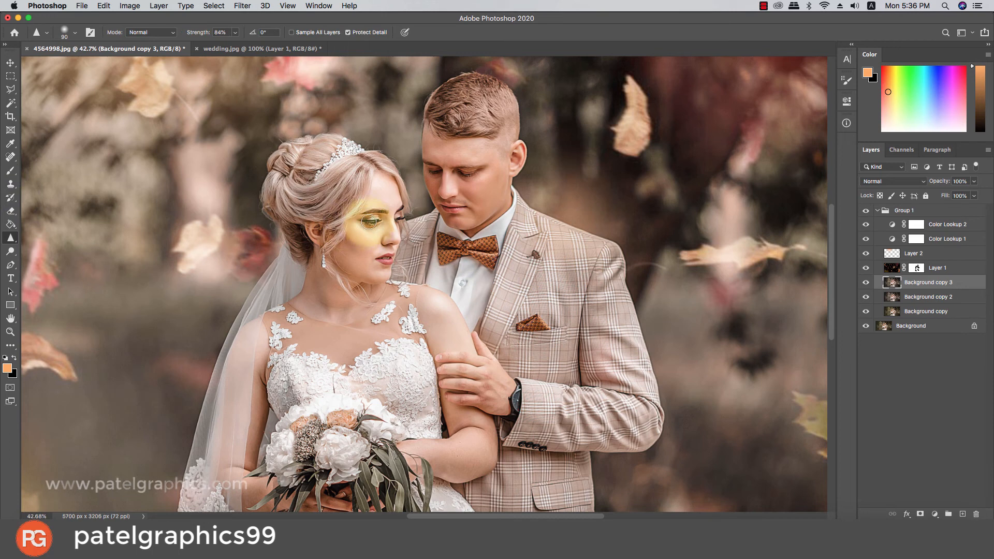
left_click_drag(431, 174, 470, 177)
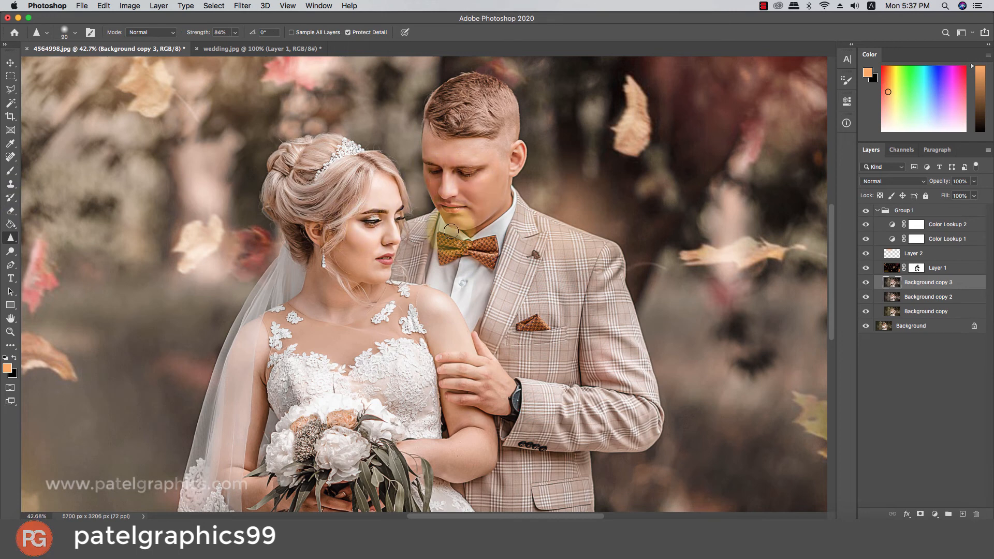
mouse_move(446, 245)
left_mouse_down()
mouse_move(499, 252)
mouse_move(414, 246)
mouse_move(466, 263)
mouse_move(486, 259)
mouse_move(444, 260)
mouse_move(410, 243)
left_mouse_up()
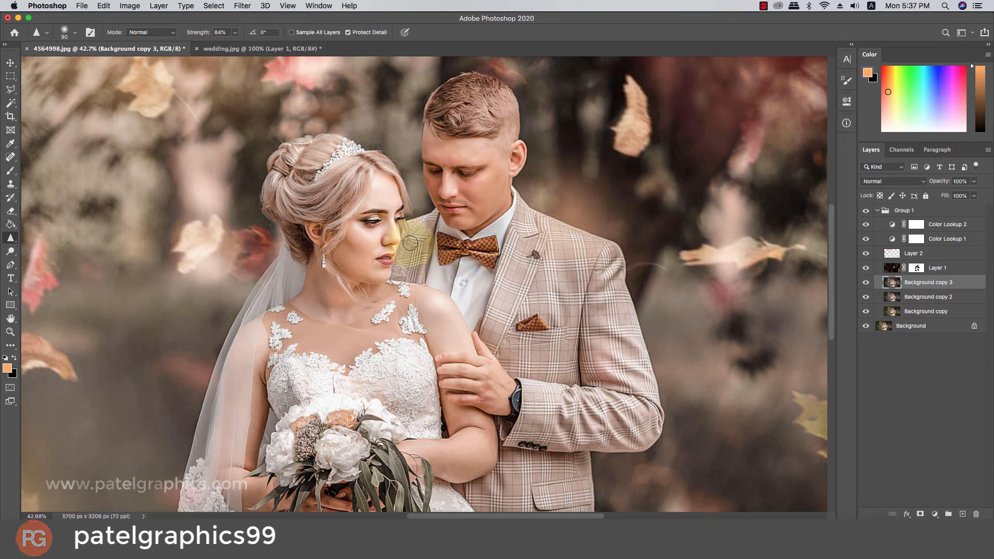
key("bracketleft")
left_click(340, 272)
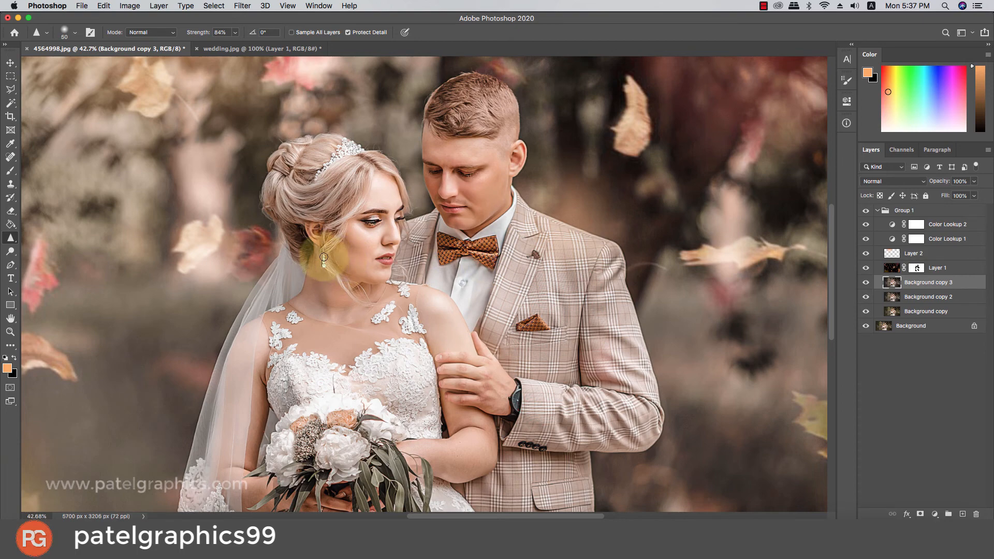
key("bracketright")
left_click(338, 158)
mouse_move(328, 162)
left_mouse_down()
mouse_move(359, 148)
mouse_move(331, 150)
mouse_move(320, 185)
left_mouse_up()
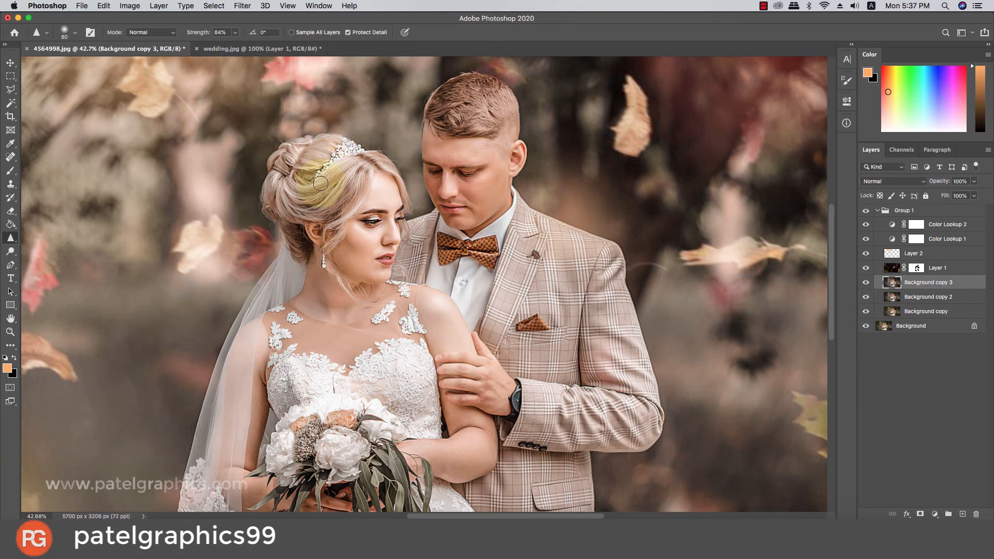
Sharpen the groom's wristwatch and jacket cuff, the bouquet and the dress's lace bodice, enlarging the brush to 125 px for the bouquet
key("bracketright")
left_click(520, 375)
left_click_drag(516, 391, 517, 423)
key("bracketright")
key("bracketright")
scroll(347, 321, "down", 2)
left_click(328, 363)
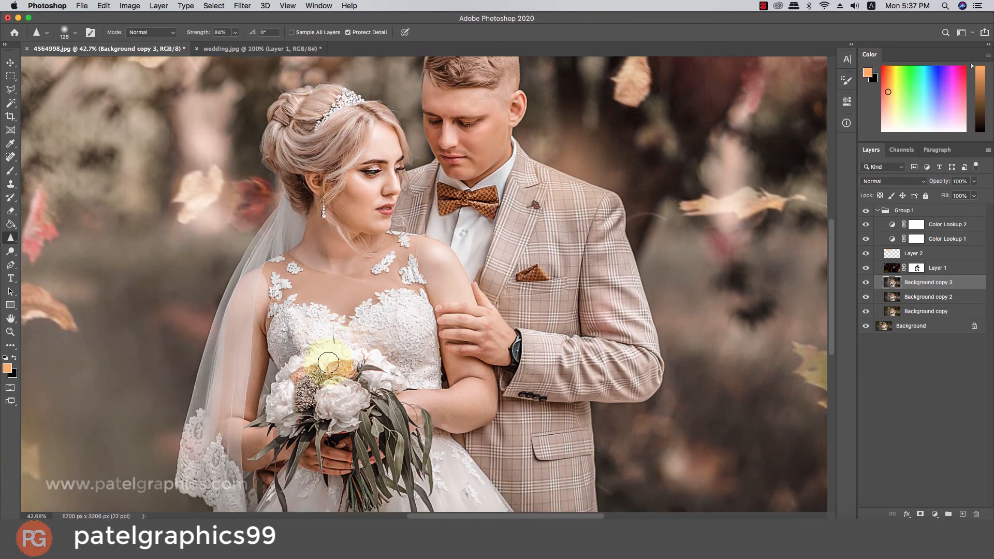
mouse_move(343, 401)
left_mouse_down()
mouse_move(296, 393)
mouse_move(280, 411)
mouse_move(306, 363)
mouse_move(365, 371)
mouse_move(361, 390)
mouse_move(386, 299)
mouse_move(366, 323)
mouse_move(405, 366)
mouse_move(387, 344)
mouse_move(396, 292)
mouse_move(430, 372)
mouse_move(292, 336)
mouse_move(283, 358)
mouse_move(298, 323)
left_mouse_up()
key("bracketleft")
left_click(386, 299)
Sharpen the groom's bow tie, lapel and pocket square with a larger Sharpen brush of 150 to 200 px
key("bracketright")
key("bracketright")
key("bracketright")
key("bracketleft")
key("bracketleft")
left_click_drag(450, 195, 495, 207)
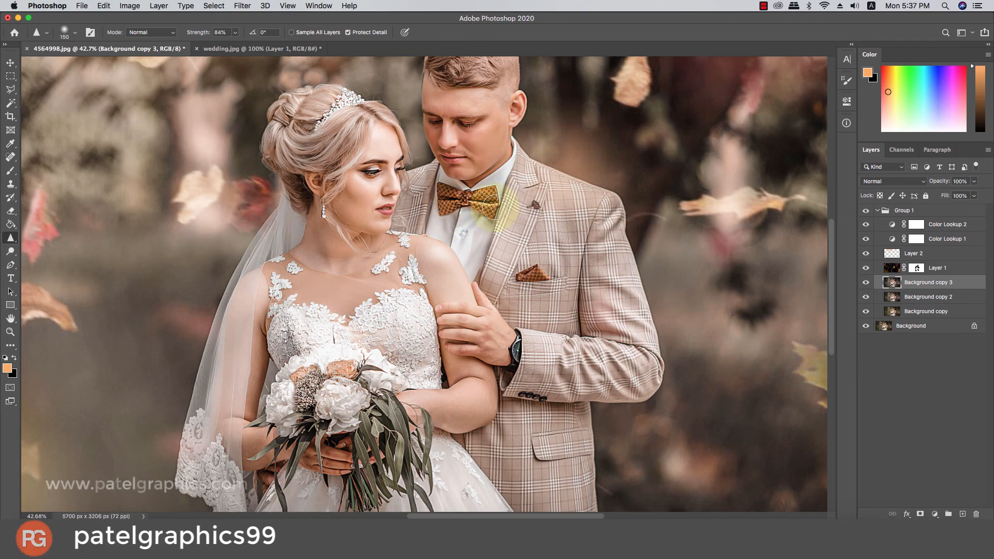
key("bracketright")
mouse_move(534, 261)
left_mouse_down()
mouse_move(533, 298)
mouse_move(523, 282)
left_mouse_up()
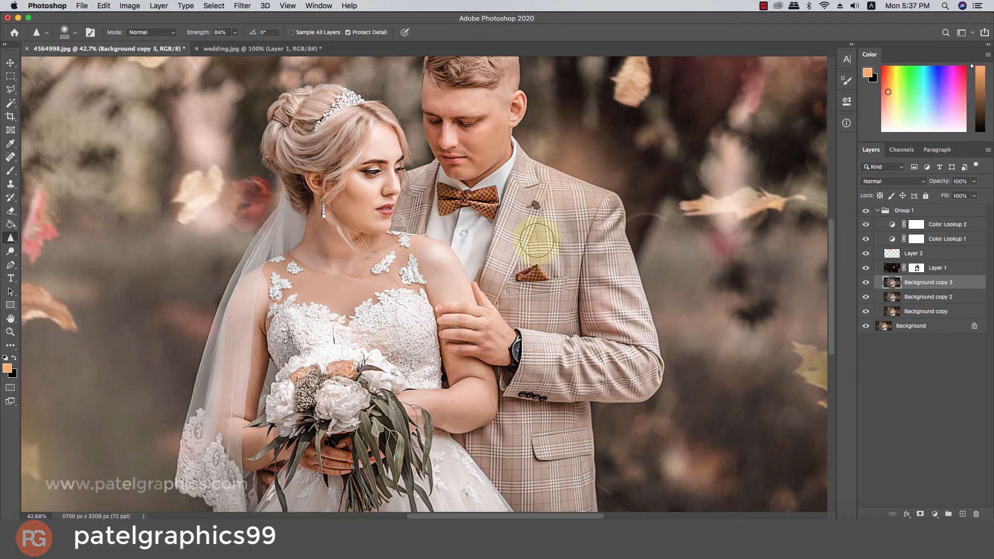
Sharpen the bride's veil lace, bodice, bouquet and skirt with the 200 px Sharpen brush
scroll(537, 241, "down", 2)
scroll(537, 240, "down", 3)
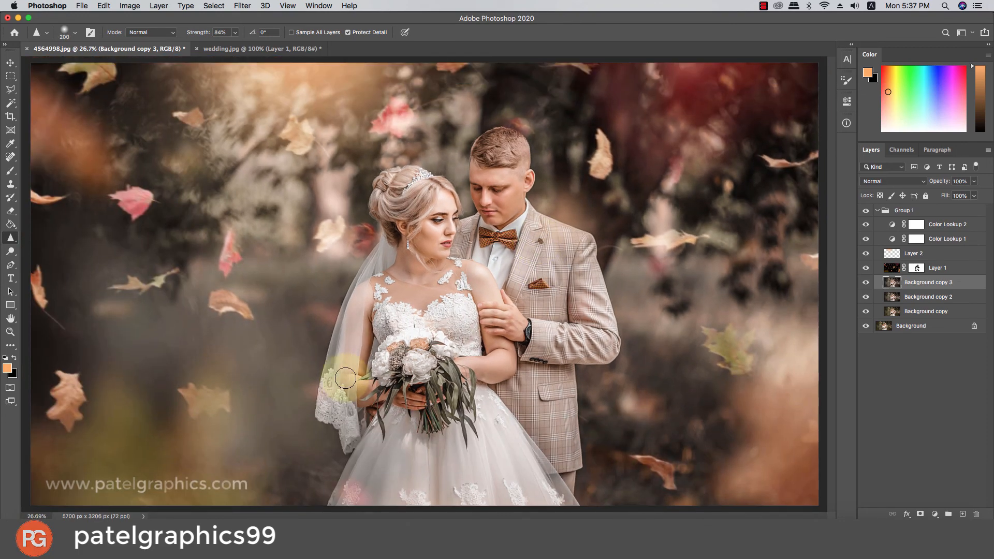
mouse_move(334, 387)
left_mouse_down()
mouse_move(330, 418)
mouse_move(340, 404)
mouse_move(350, 443)
mouse_move(356, 388)
mouse_move(379, 339)
mouse_move(384, 362)
mouse_move(406, 379)
mouse_move(429, 331)
left_mouse_up()
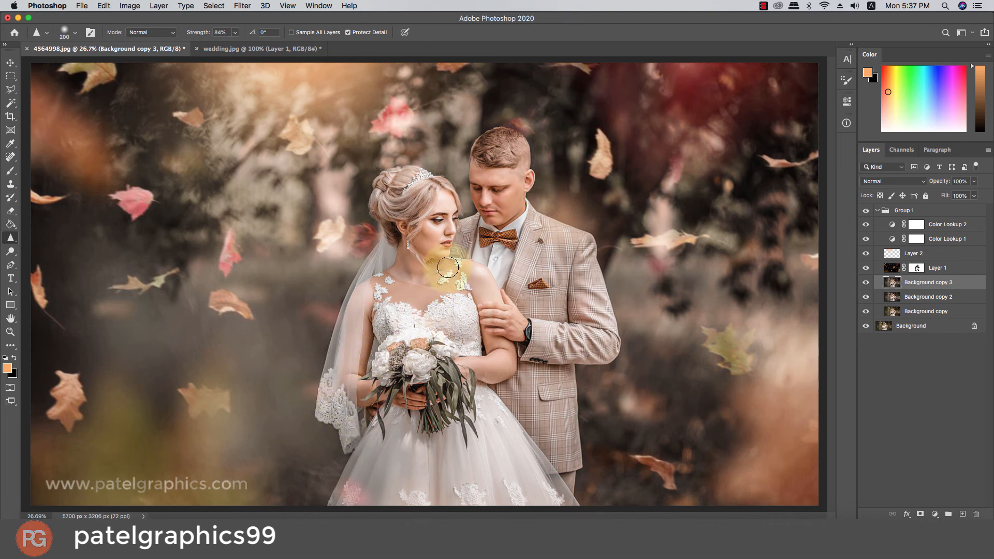
mouse_move(445, 280)
left_mouse_down()
mouse_move(405, 247)
mouse_move(476, 331)
mouse_move(474, 447)
left_mouse_up()
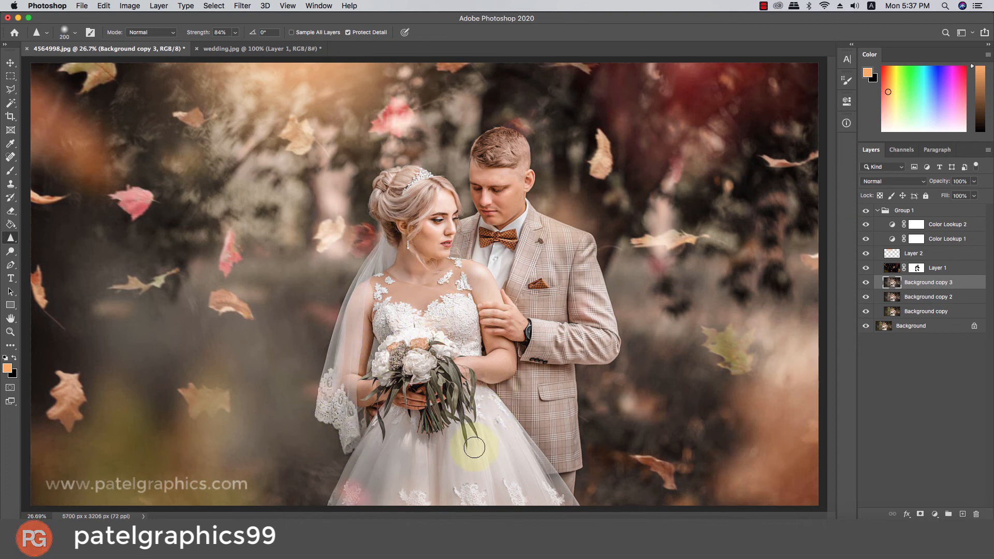
mouse_move(464, 486)
left_mouse_down()
mouse_move(355, 484)
mouse_move(478, 392)
left_mouse_up()
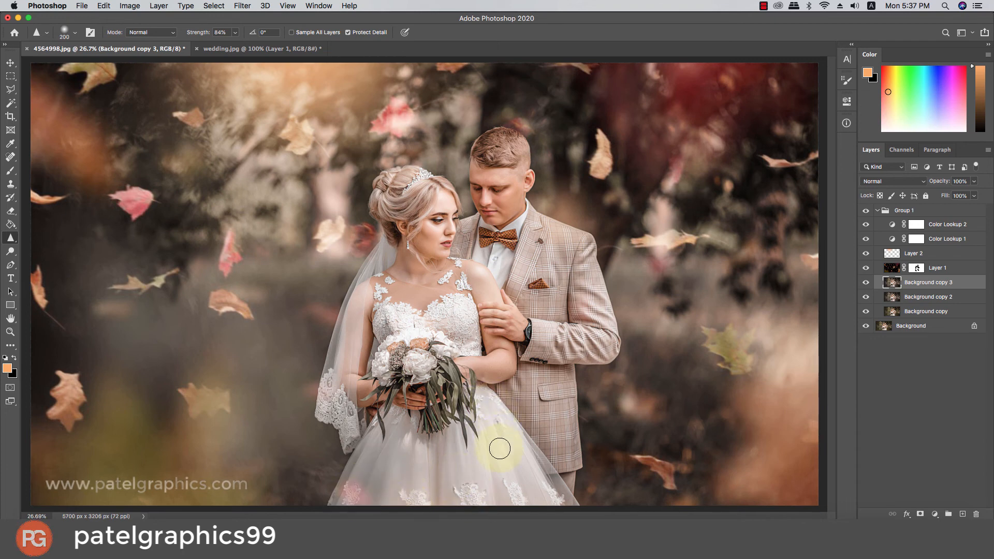
Compare the sharpened result with the original by hiding and showing Group 1, and collapse the group
scroll(517, 348, "down", 2)
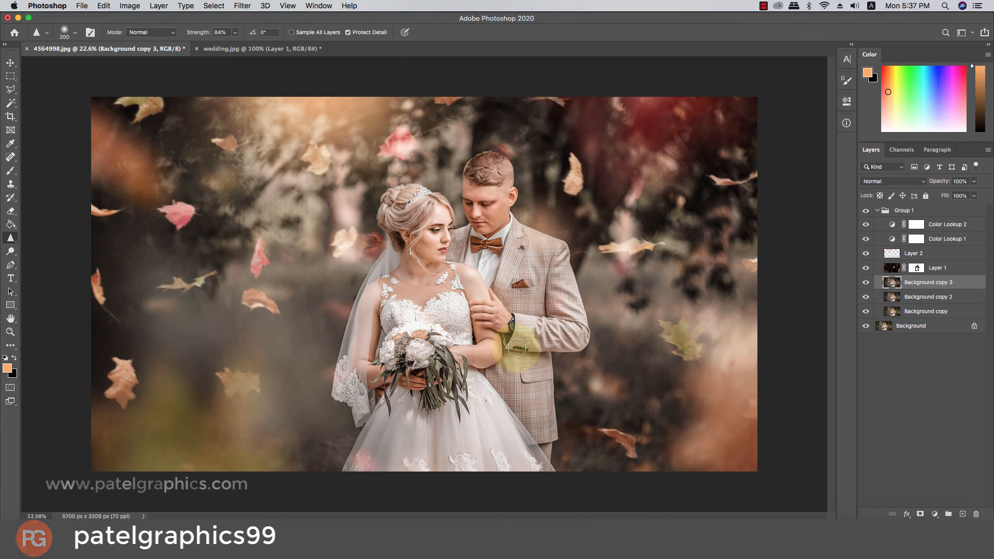
scroll(526, 353, "down", 2)
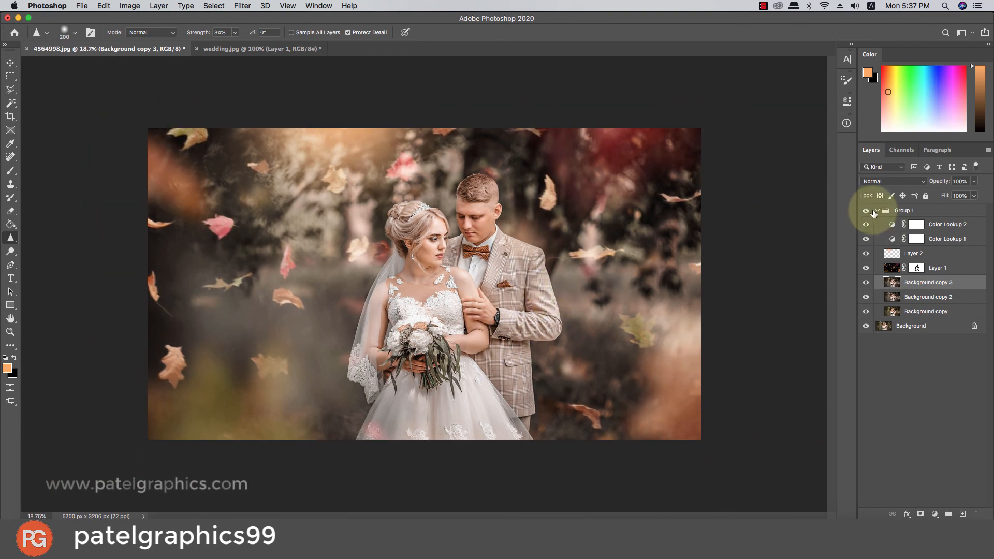
left_click(883, 214)
left_click(866, 210)
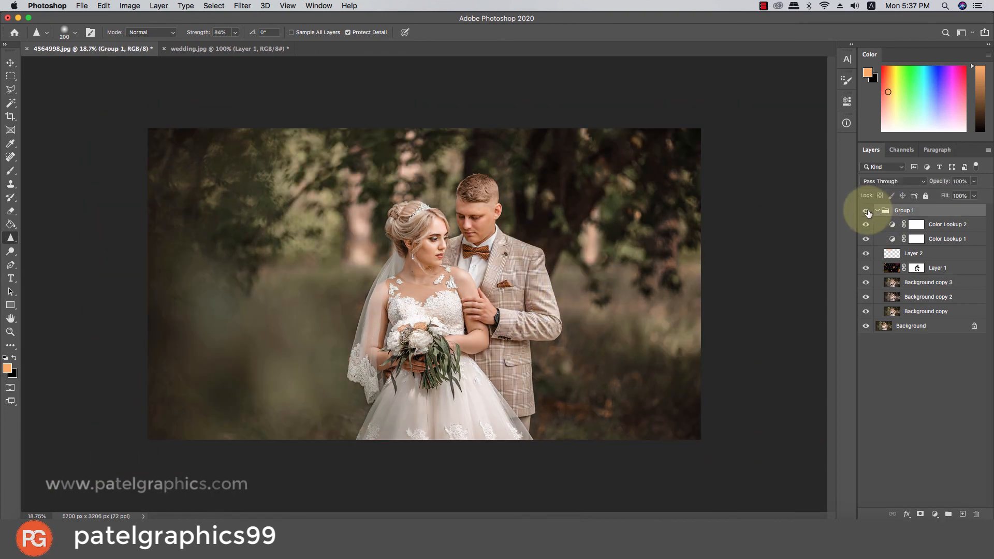
left_click(878, 212)
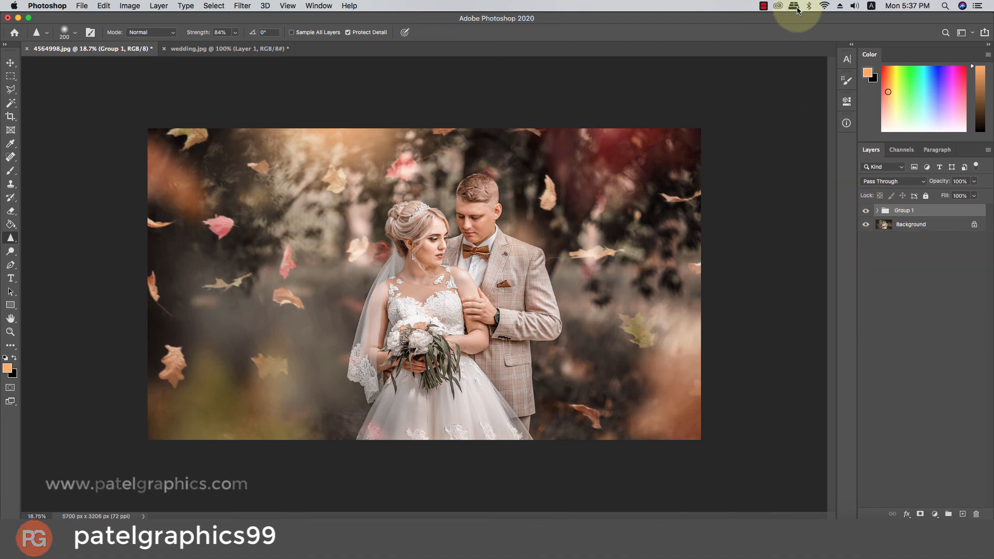
Examine the finished photo closer and in full, toggling Group 1's visibility repeatedly as the last before-and-after check
scroll(533, 165, "up", 1)
scroll(532, 164, "up", 2)
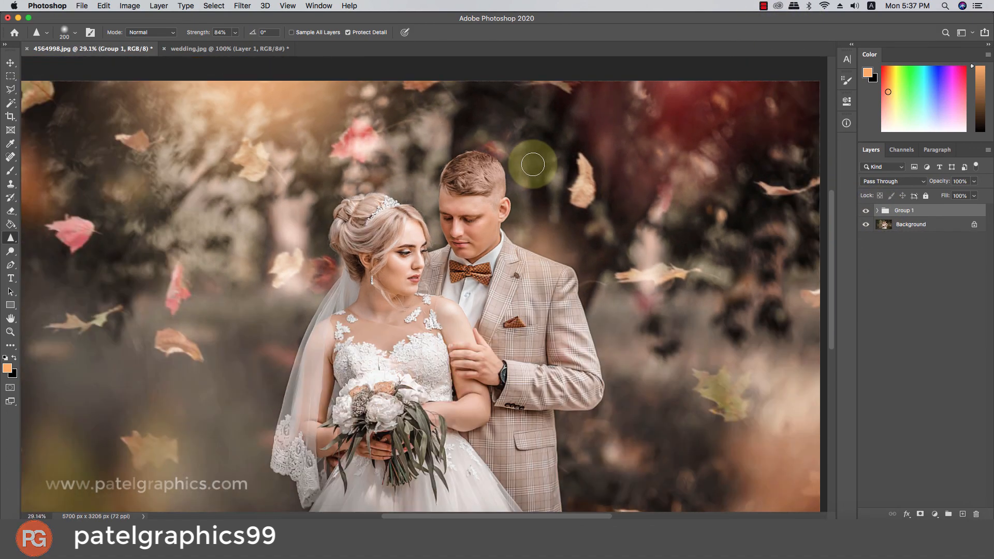
scroll(548, 230, "down", 3)
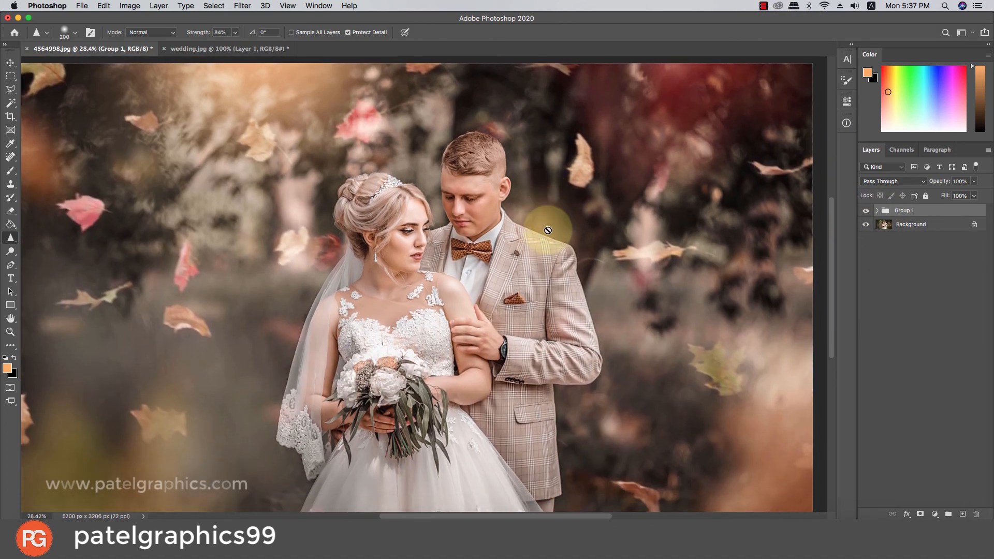
scroll(548, 230, "down", 1)
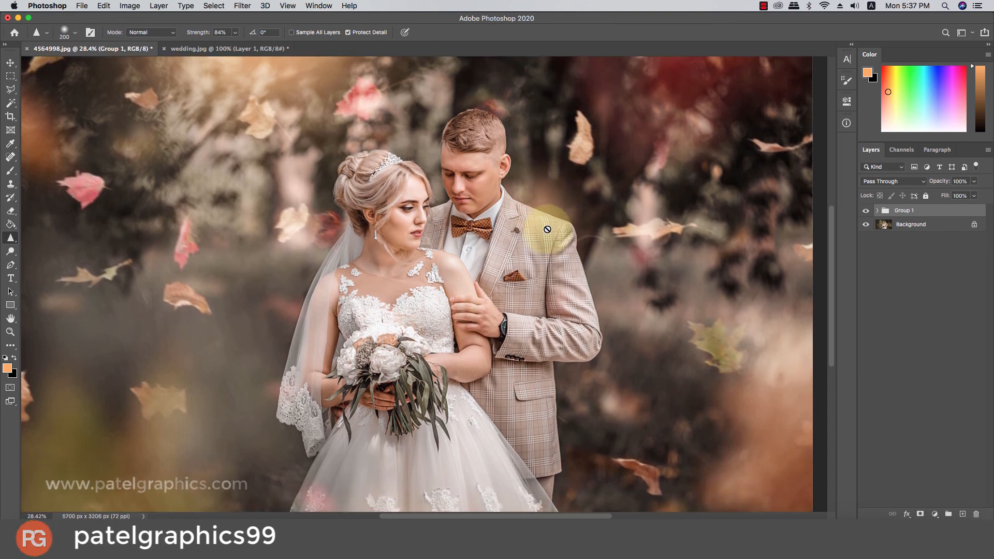
scroll(546, 229, "down", 1)
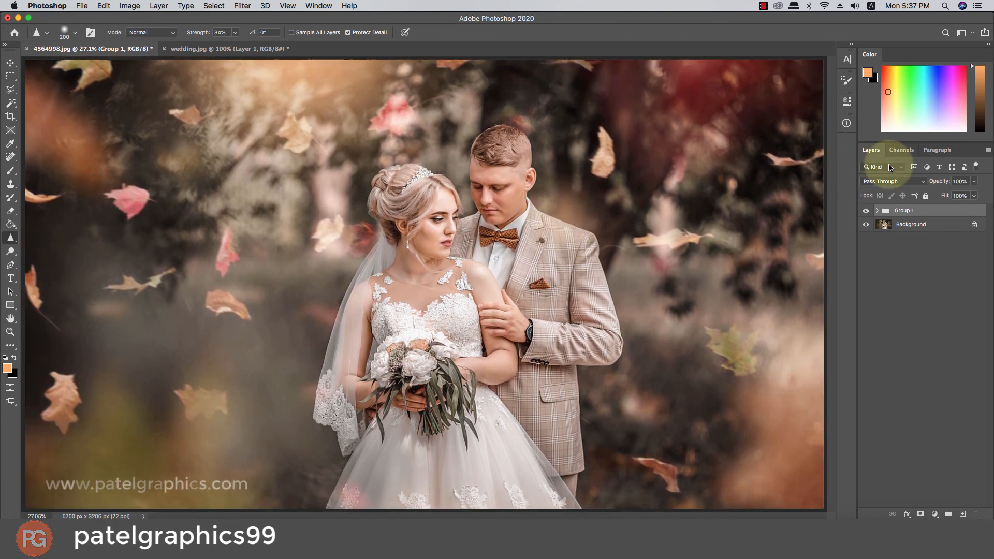
left_click(866, 210)
left_click(865, 210)
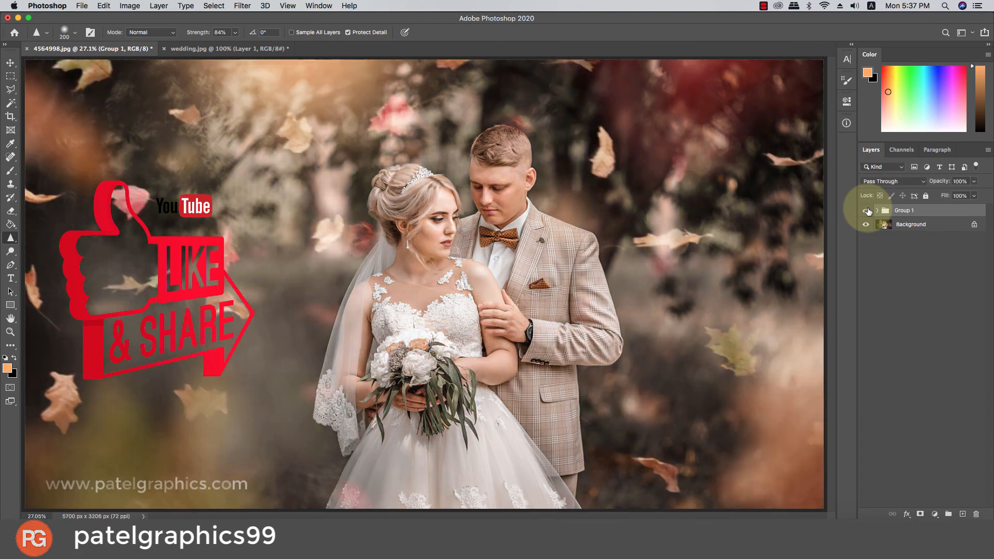
left_click(865, 210)
left_click(865, 210)
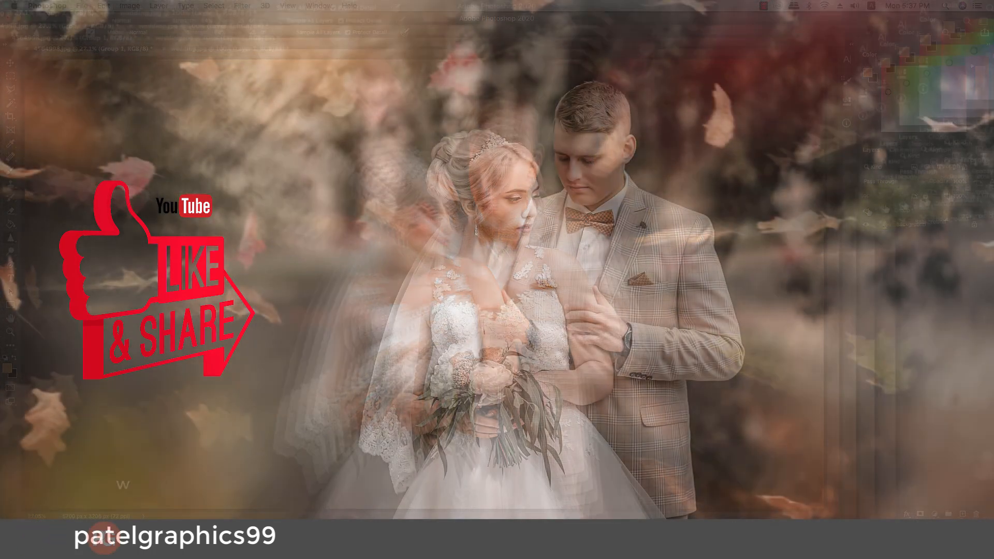